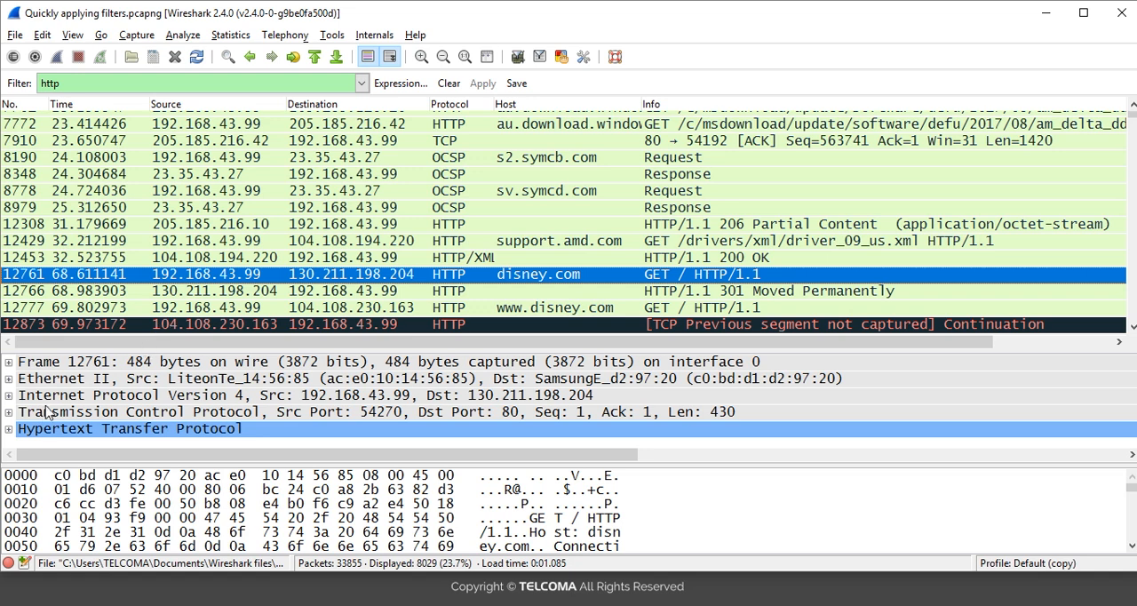
Step: Select packet 12429, the GET request sent to support.amd.com
{"action": "left_click", "coordinate": [10, 431]}
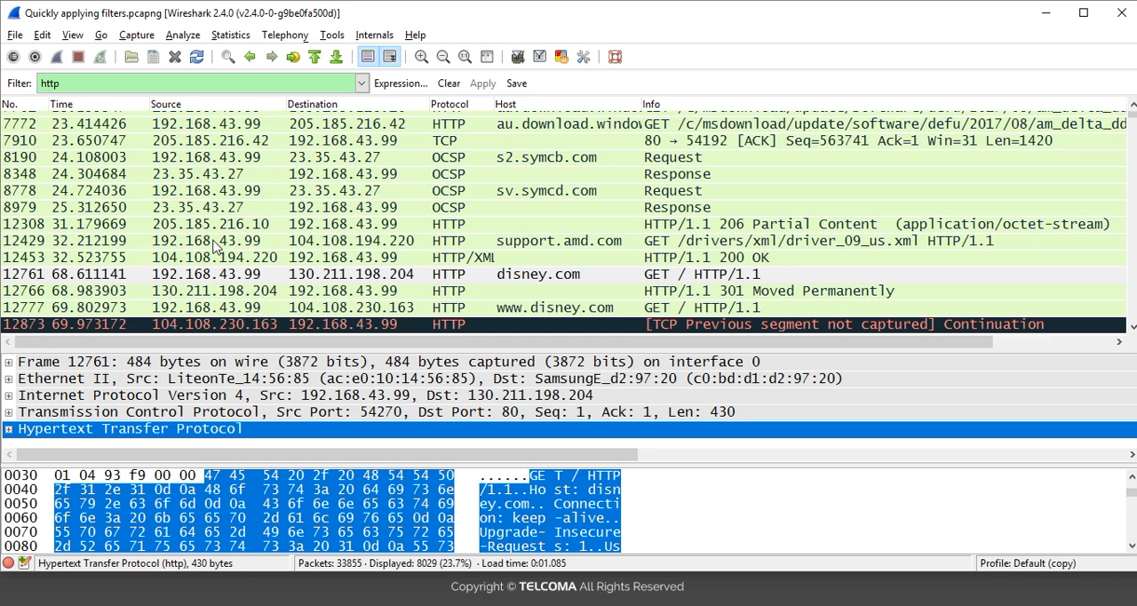
{"action": "left_click", "coordinate": [211, 278]}
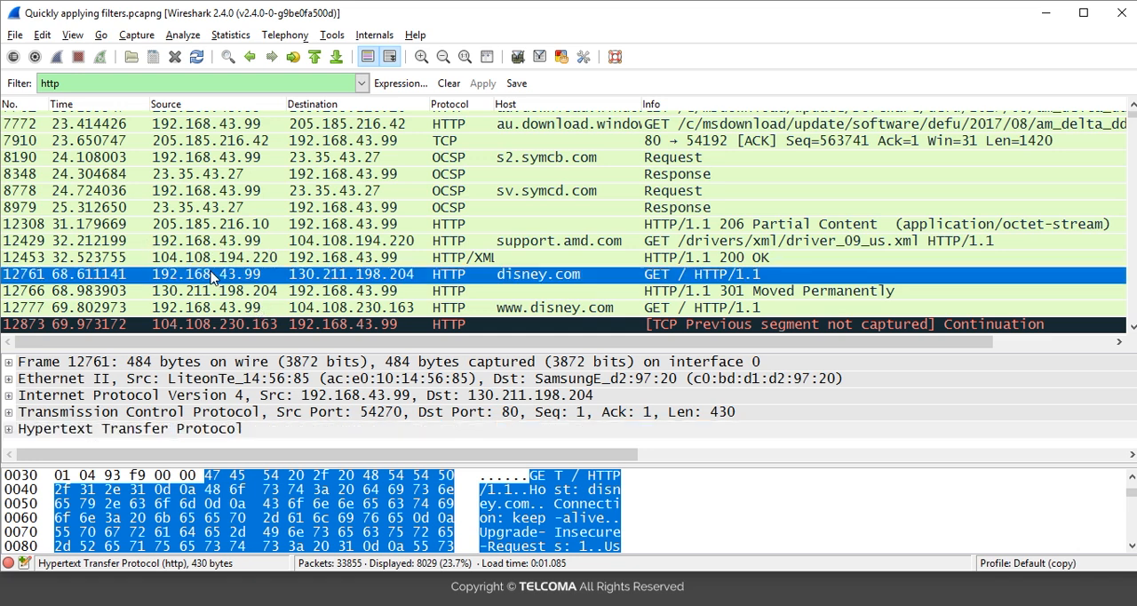
{"action": "key", "text": "Down"}
{"action": "key", "text": "Up"}
{"action": "key", "text": "Up"}
{"action": "key", "text": "Up"}
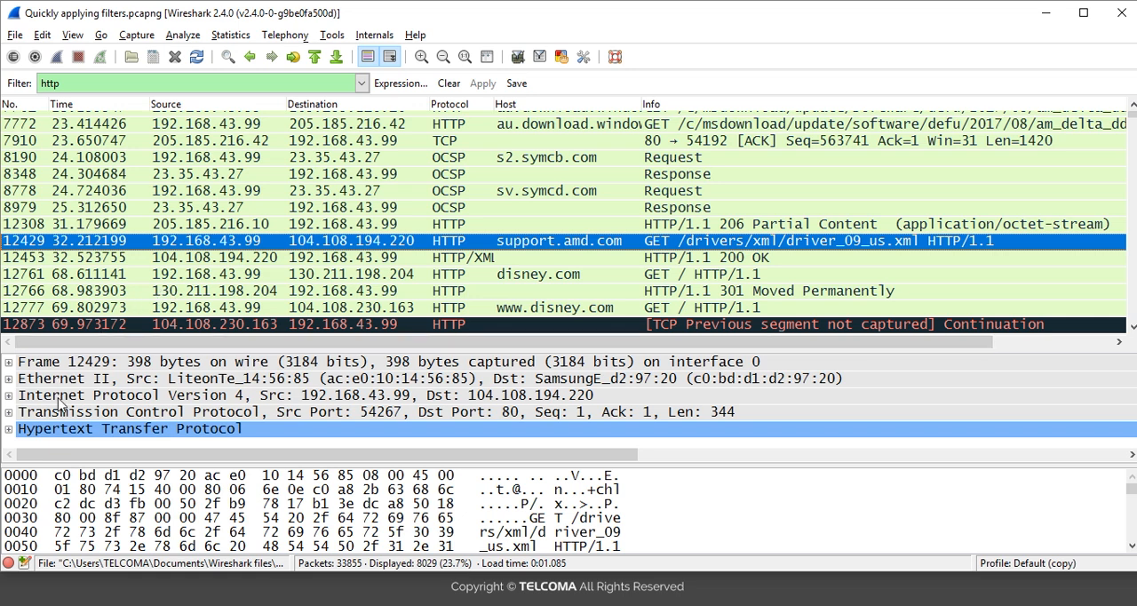
Step: Expand the Hypertext Transfer Protocol details of packet 12429 and the GET request line within them
{"action": "left_click", "coordinate": [8, 431]}
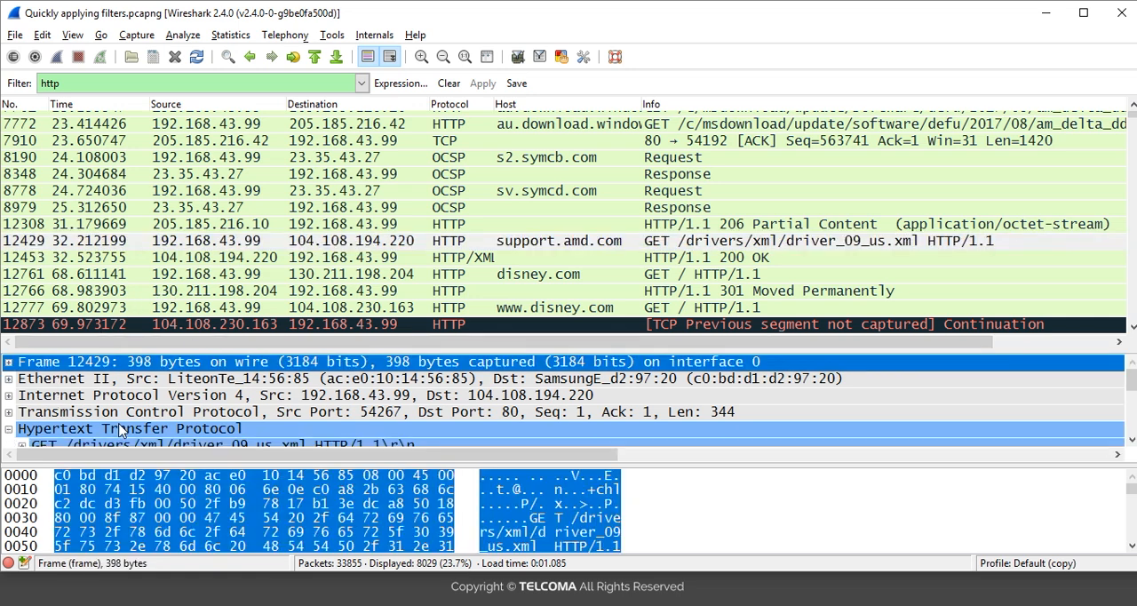
{"action": "key", "text": "Down"}
{"action": "key", "text": "Down"}
{"action": "key", "text": "Down"}
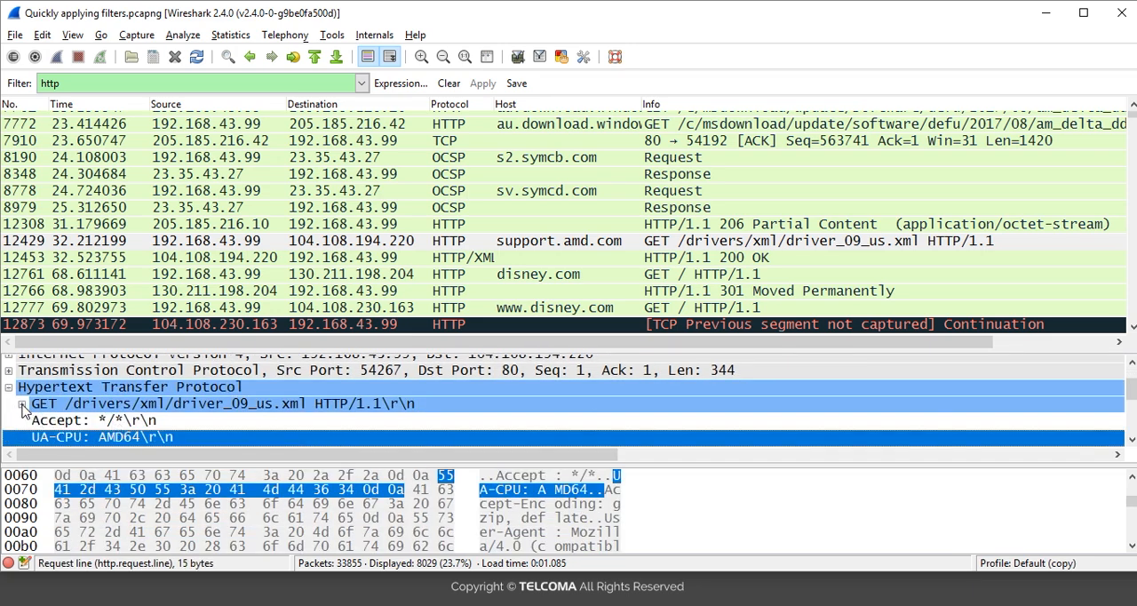
{"action": "left_click", "coordinate": [22, 407]}
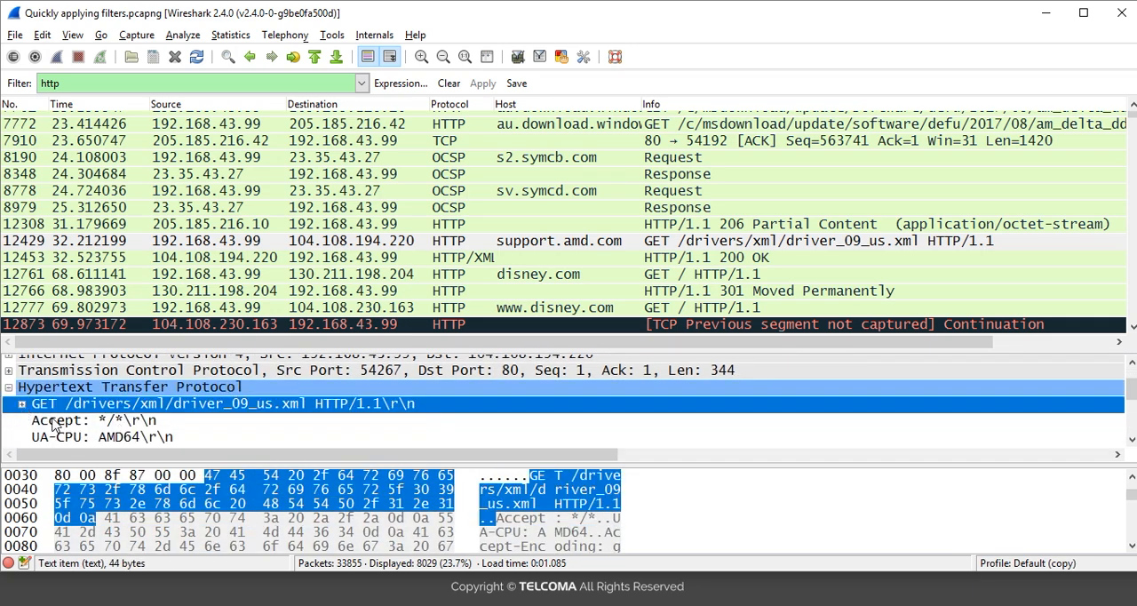
{"action": "left_click", "coordinate": [50, 420]}
{"action": "left_click", "coordinate": [21, 408]}
{"action": "left_click", "coordinate": [21, 405]}
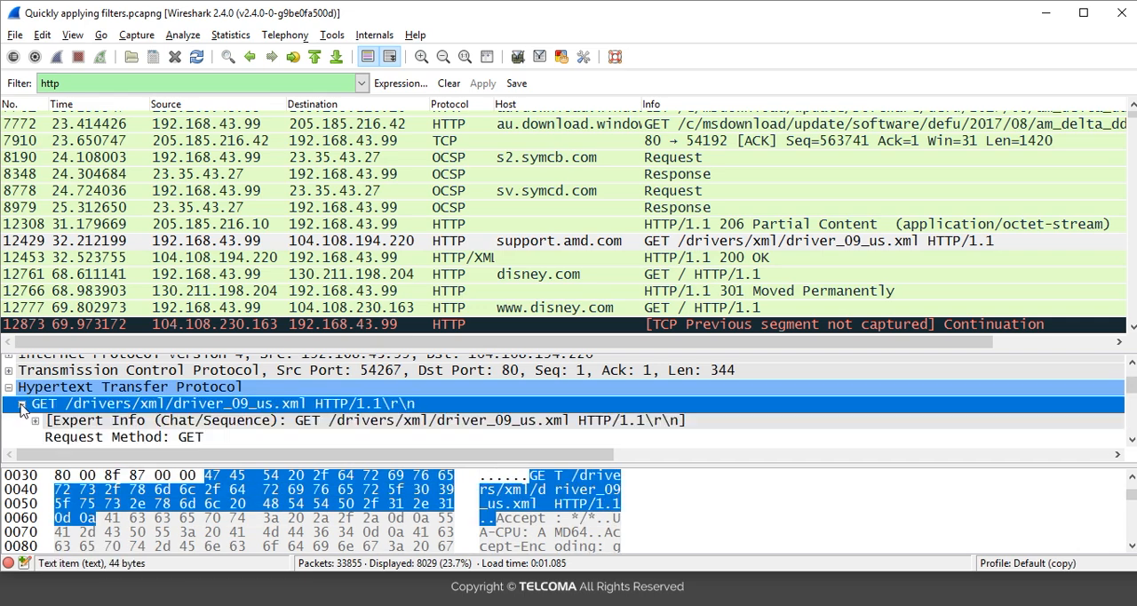
Step: Examine the request method, URI, version and header fields of the GET request to support.amd.com
{"action": "left_click", "coordinate": [70, 423]}
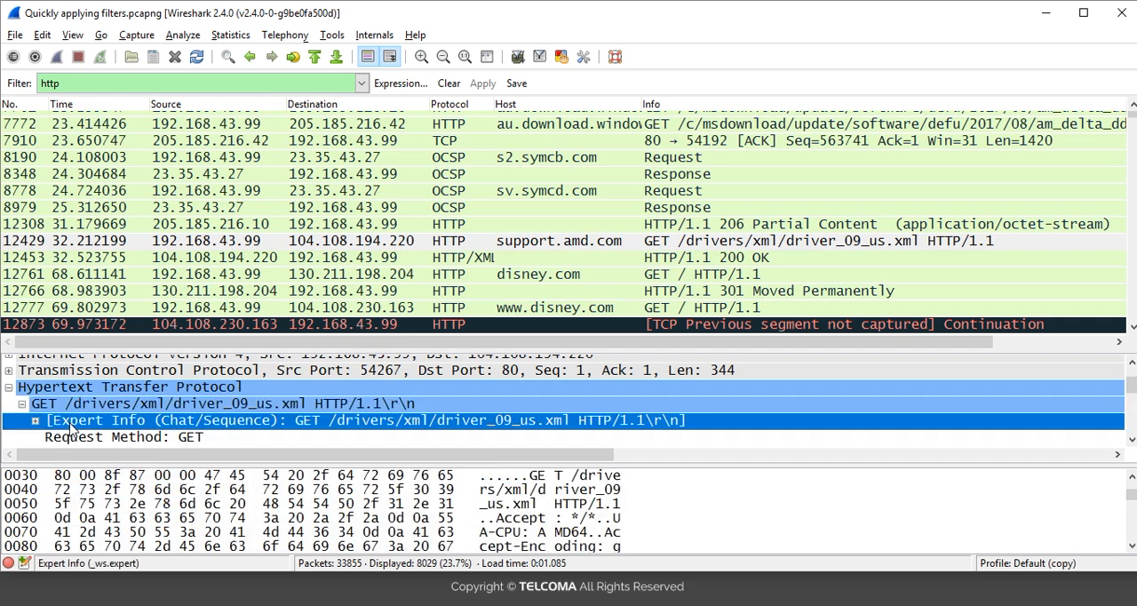
{"action": "key", "text": "Down"}
{"action": "key", "text": "Down"}
{"action": "key", "text": "Down"}
{"action": "key", "text": "Up"}
{"action": "key", "text": "Up"}
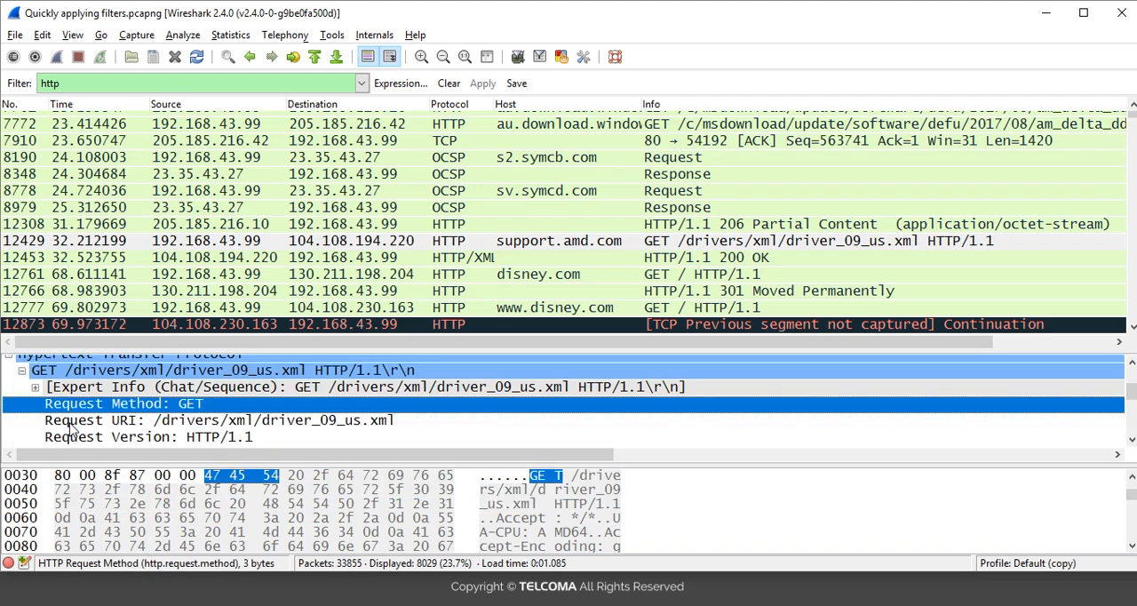
{"action": "key", "text": "Down"}
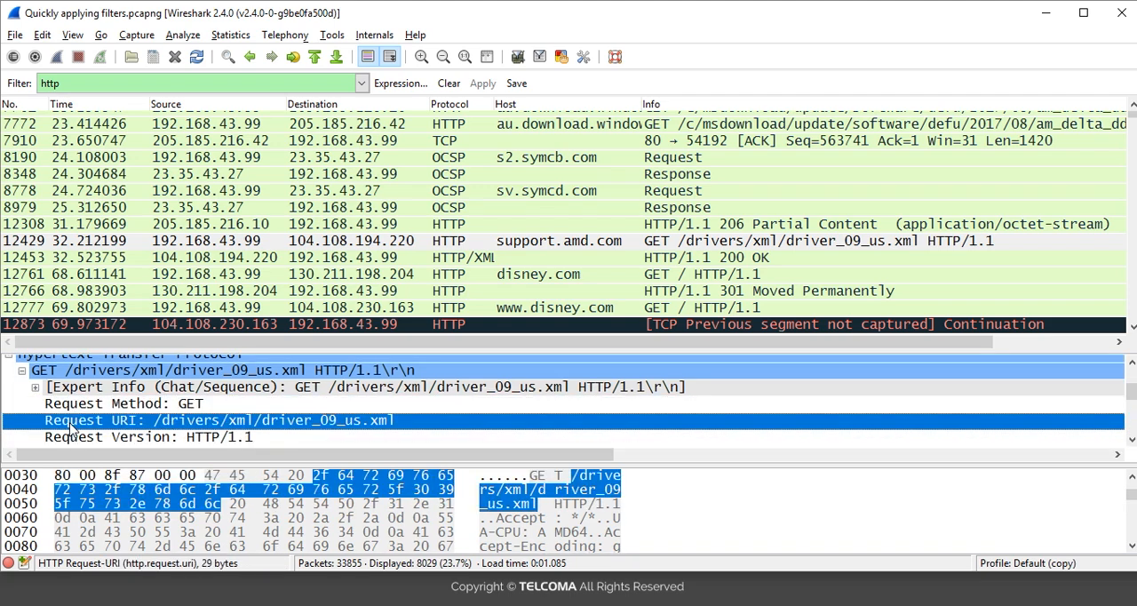
{"action": "key", "text": "Down"}
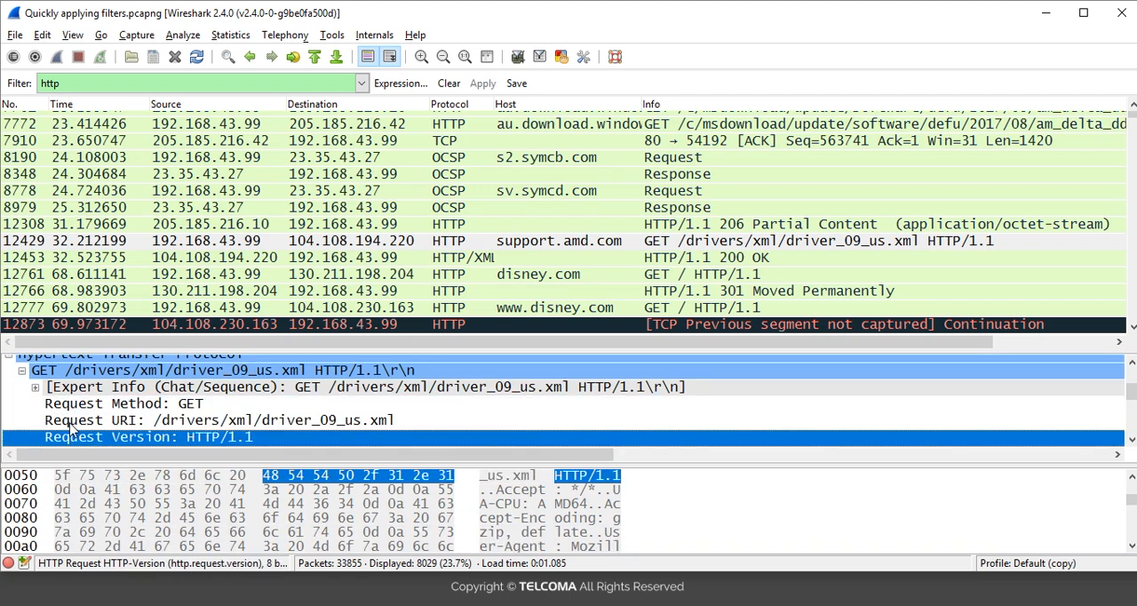
{"action": "key", "text": "Down"}
{"action": "key", "text": "Down"}
{"action": "key", "text": "Down"}
{"action": "key", "text": "Down"}
{"action": "key", "text": "Down"}
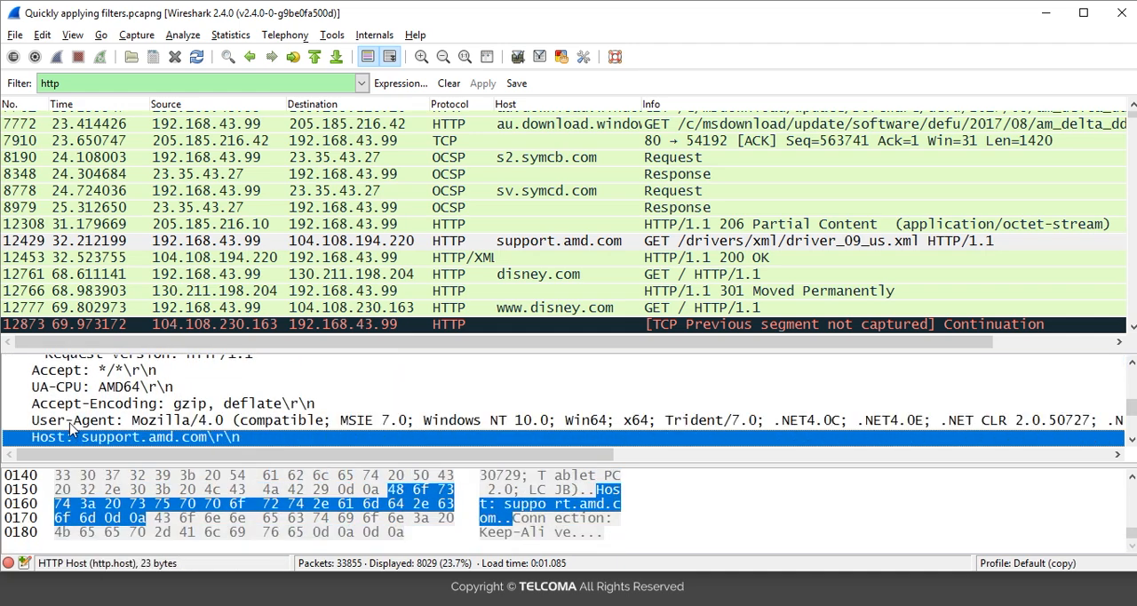
{"action": "key", "text": "Down"}
{"action": "key", "text": "Up"}
{"action": "key", "text": "Up"}
{"action": "key", "text": "Up"}
{"action": "key", "text": "Up"}
{"action": "key", "text": "Up"}
{"action": "key", "text": "Up"}
{"action": "key", "text": "Up"}
{"action": "key", "text": "Up"}
{"action": "key", "text": "Up"}
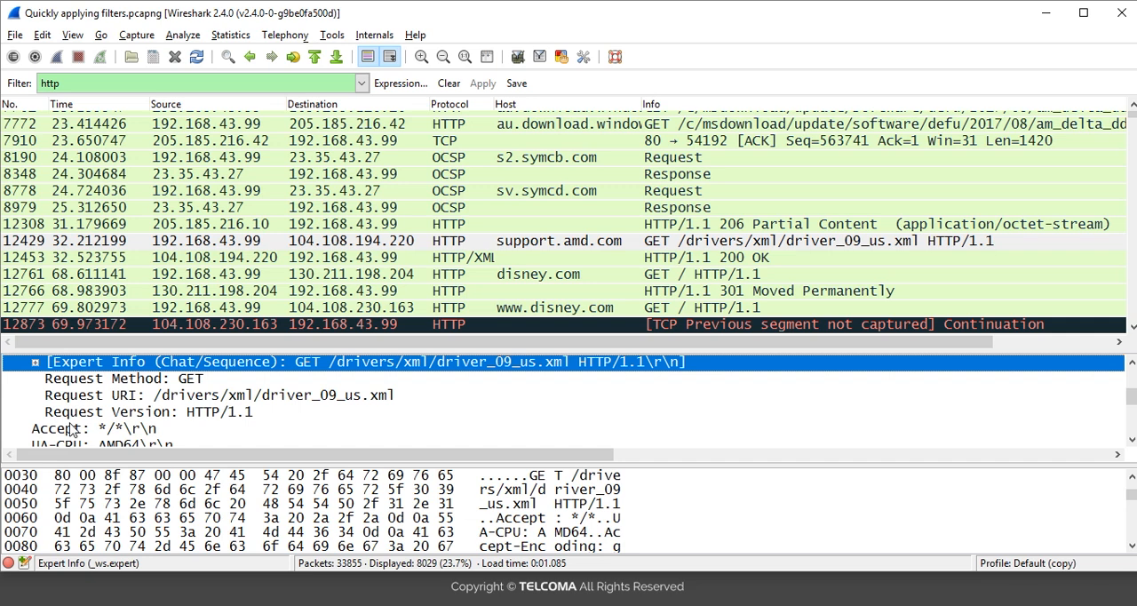
{"action": "left_click", "coordinate": [384, 309]}
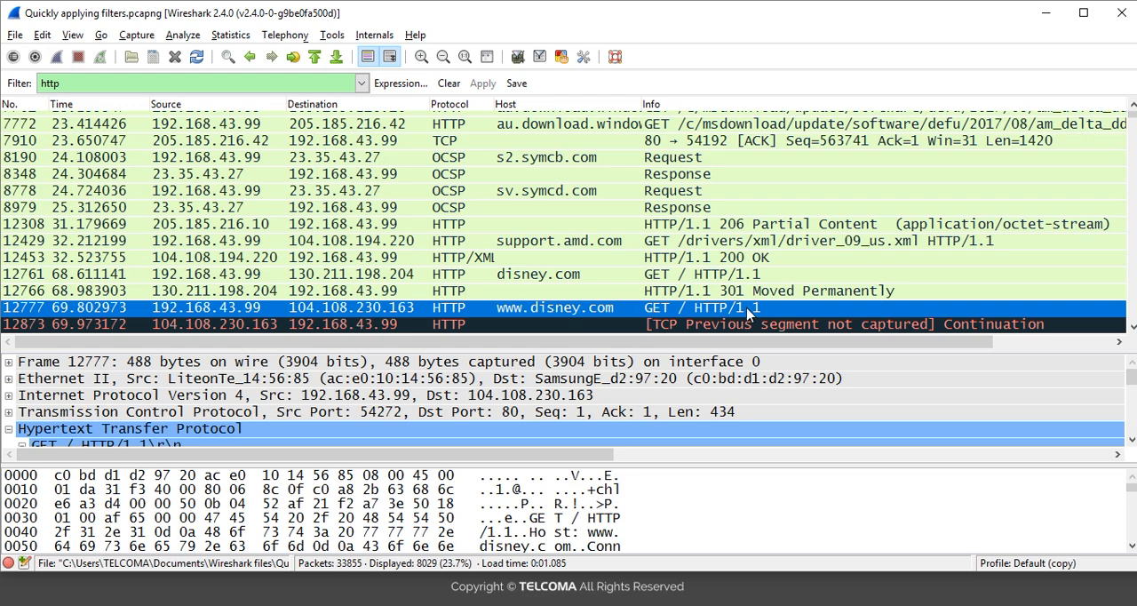
{"action": "left_click", "coordinate": [177, 429]}
{"action": "key", "text": "Down"}
{"action": "key", "text": "Right"}
{"action": "key", "text": "Down"}
{"action": "key", "text": "Down"}
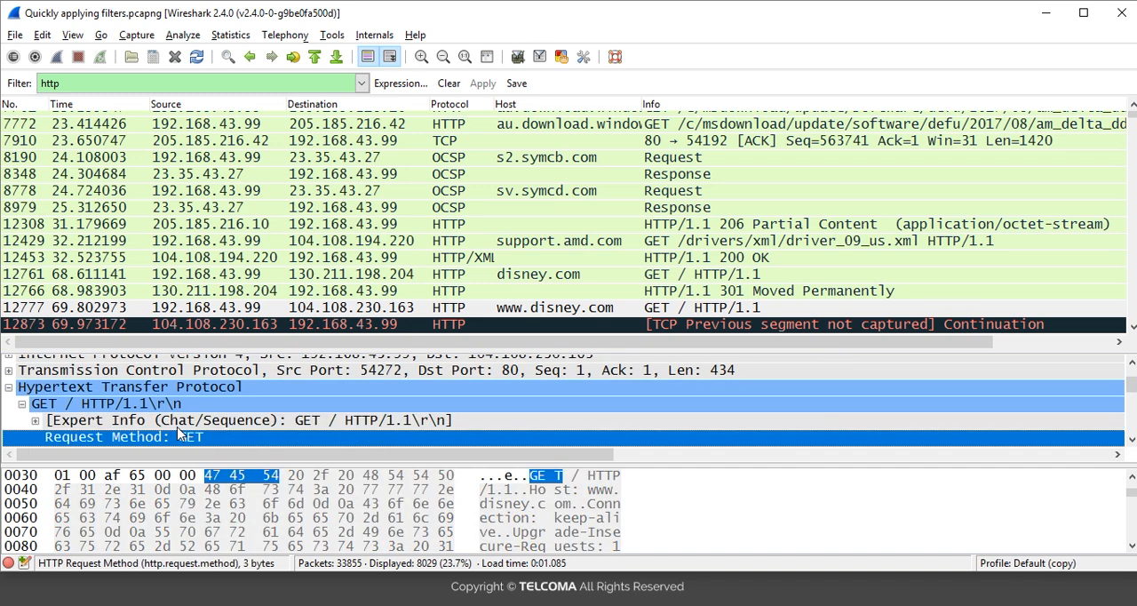
{"action": "key", "text": "Down"}
{"action": "key", "text": "Down"}
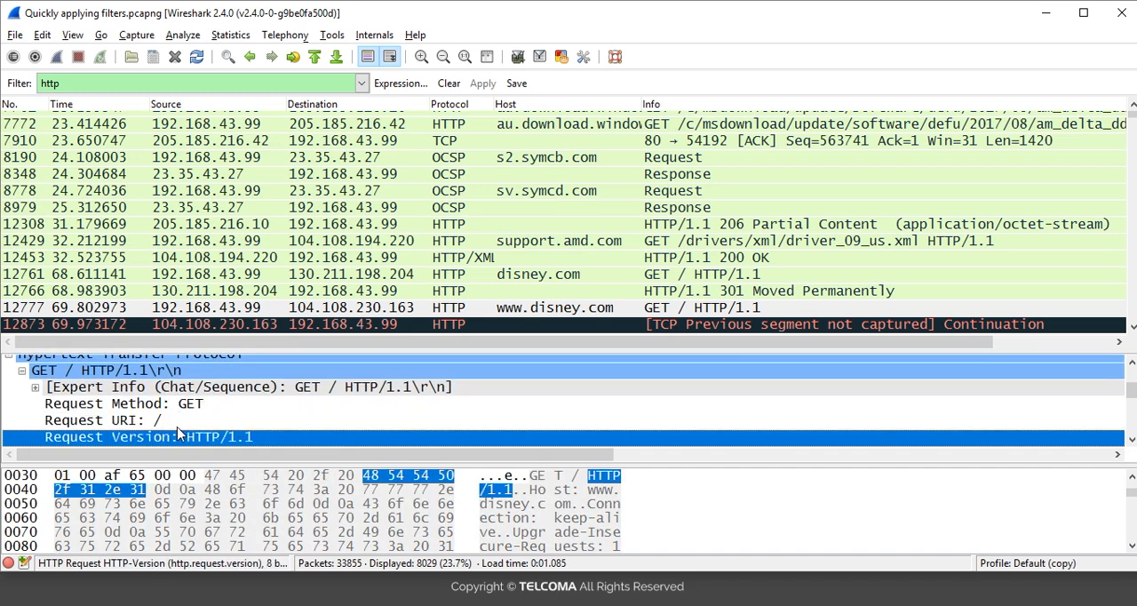
{"action": "key", "text": "Up"}
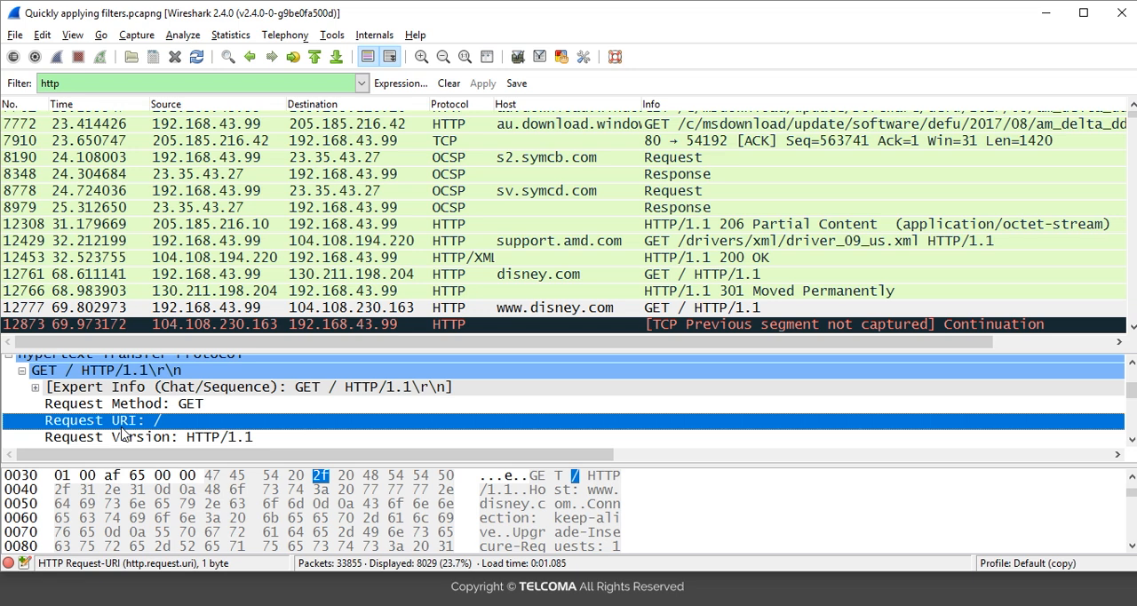
{"action": "right_click", "coordinate": [122, 428]}
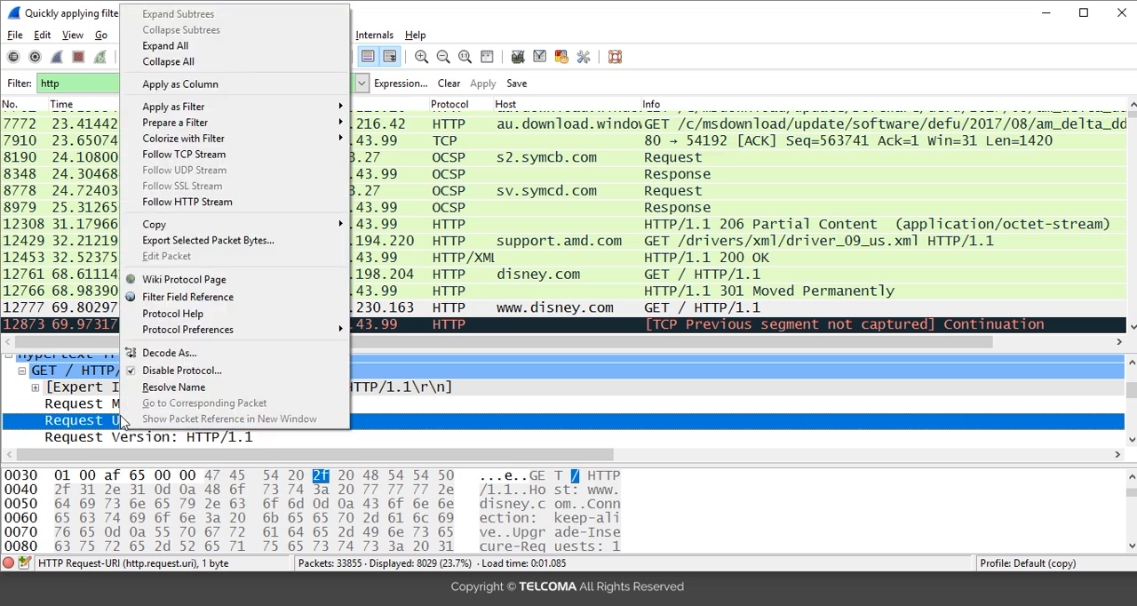
{"action": "mouse_move", "coordinate": [176, 109]}
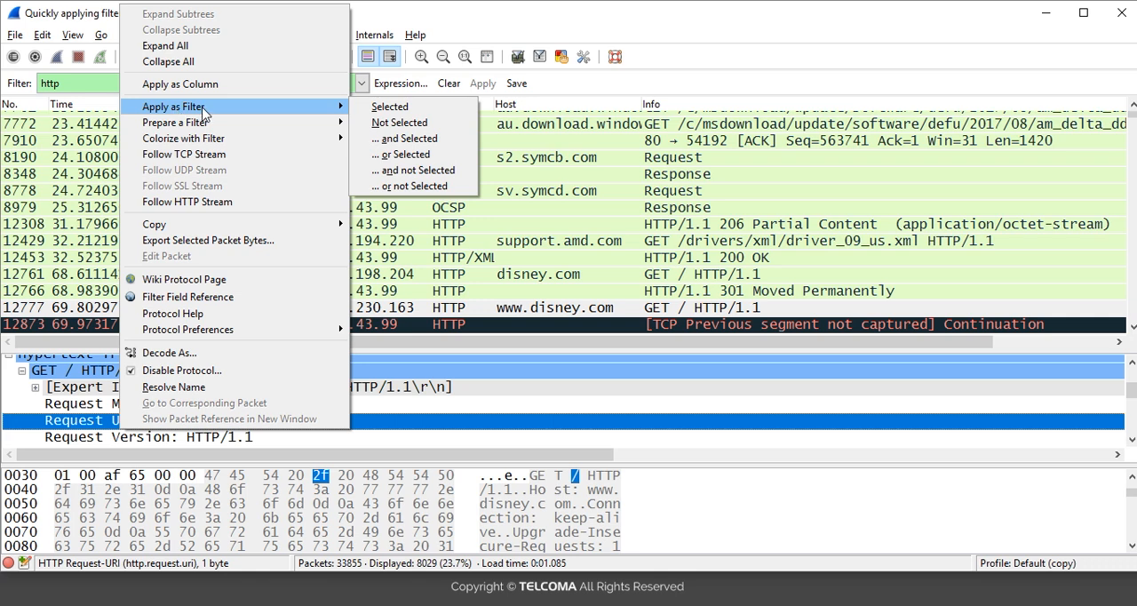
{"action": "mouse_move", "coordinate": [200, 128]}
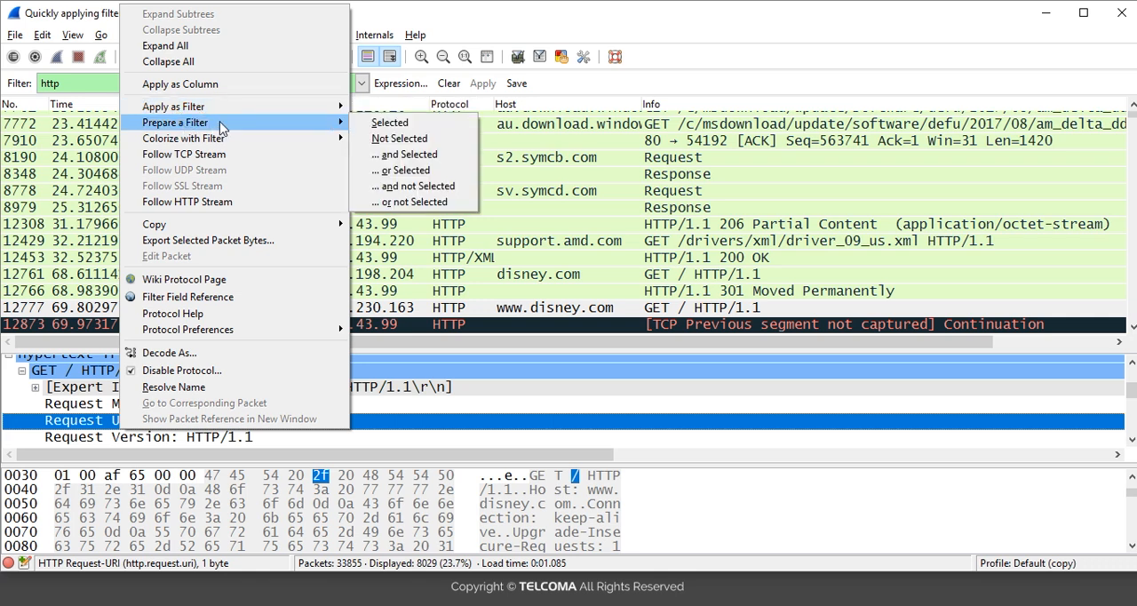
{"action": "mouse_move", "coordinate": [224, 106]}
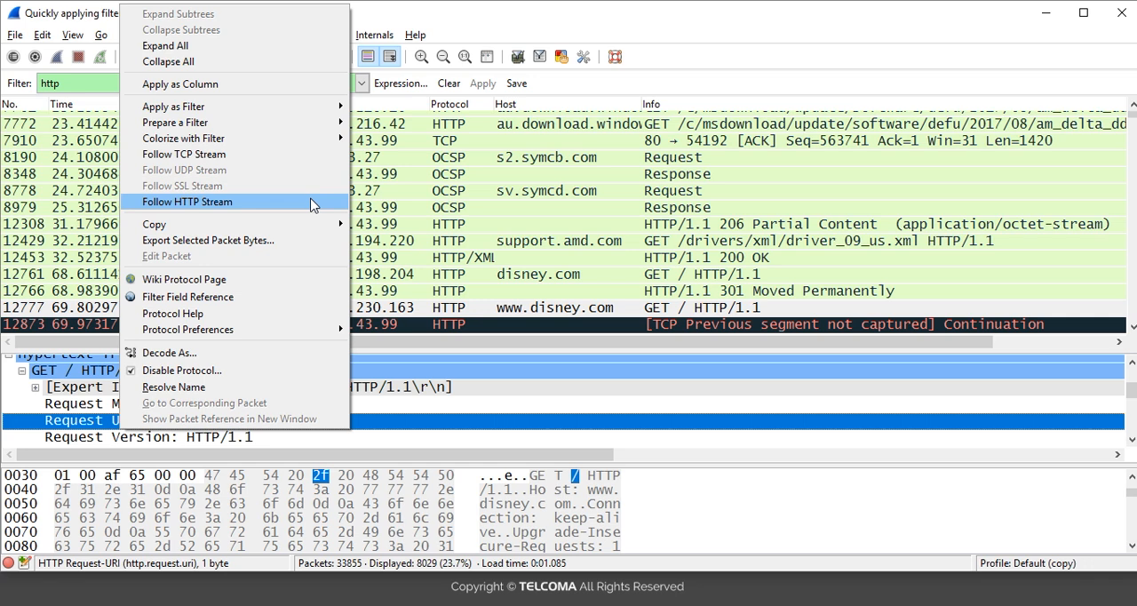
{"action": "left_click", "coordinate": [89, 426]}
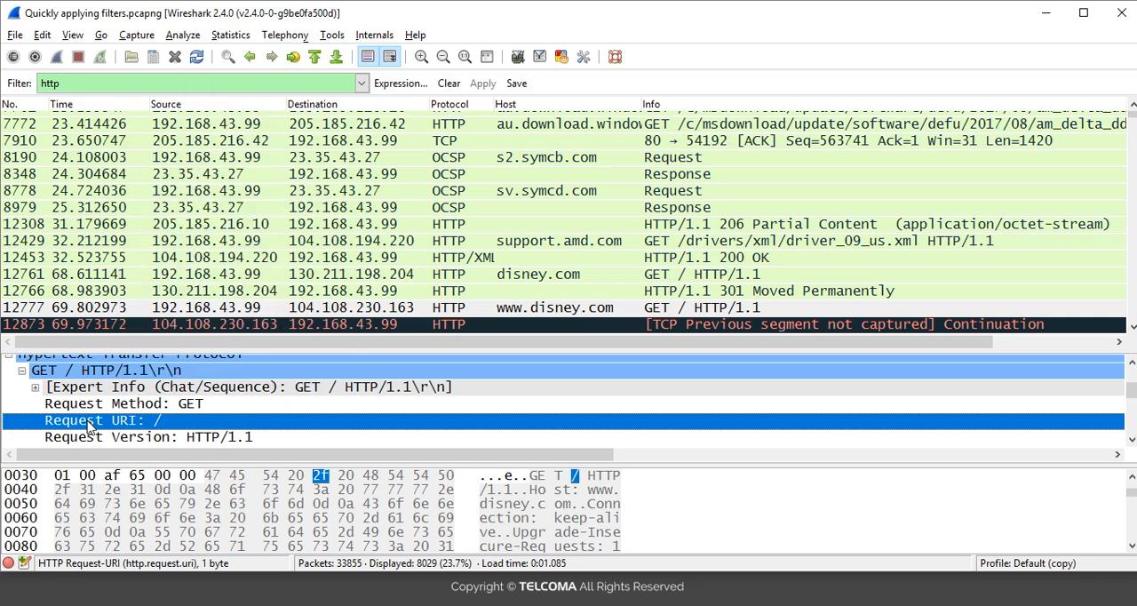
Step: Apply the selected Request URI "/" as the display filter
{"action": "right_click", "coordinate": [149, 428]}
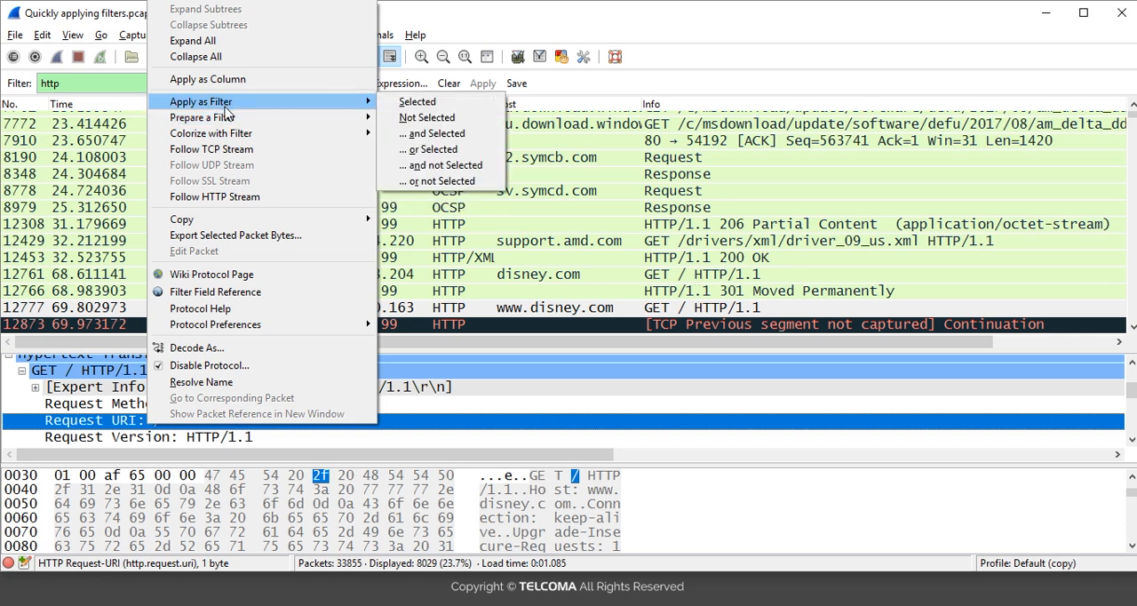
{"action": "left_click", "coordinate": [436, 105]}
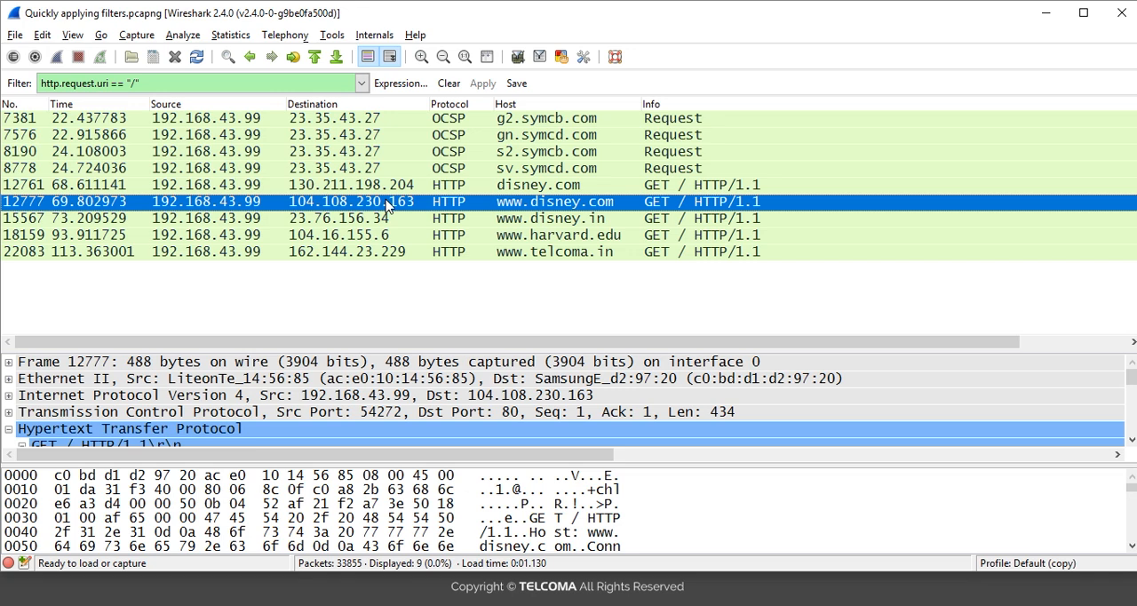
{"action": "key", "text": "Up"}
{"action": "key", "text": "Down"}
{"action": "key", "text": "Down"}
{"action": "key", "text": "Down"}
{"action": "key", "text": "Down"}
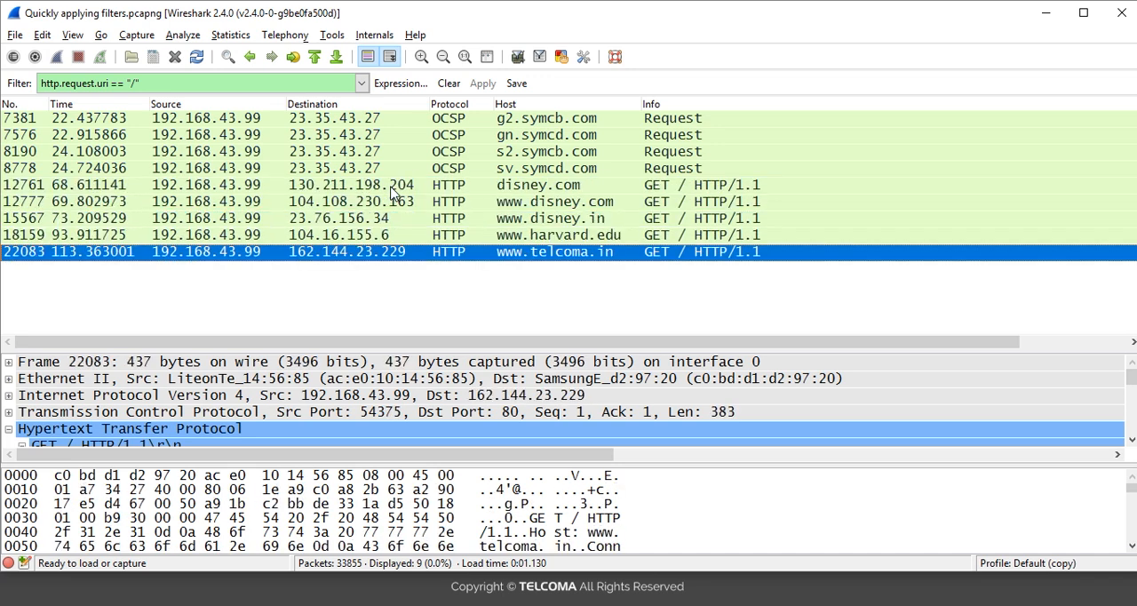
{"action": "key", "text": "Up"}
{"action": "key", "text": "Up"}
{"action": "key", "text": "Up"}
{"action": "key", "text": "Up"}
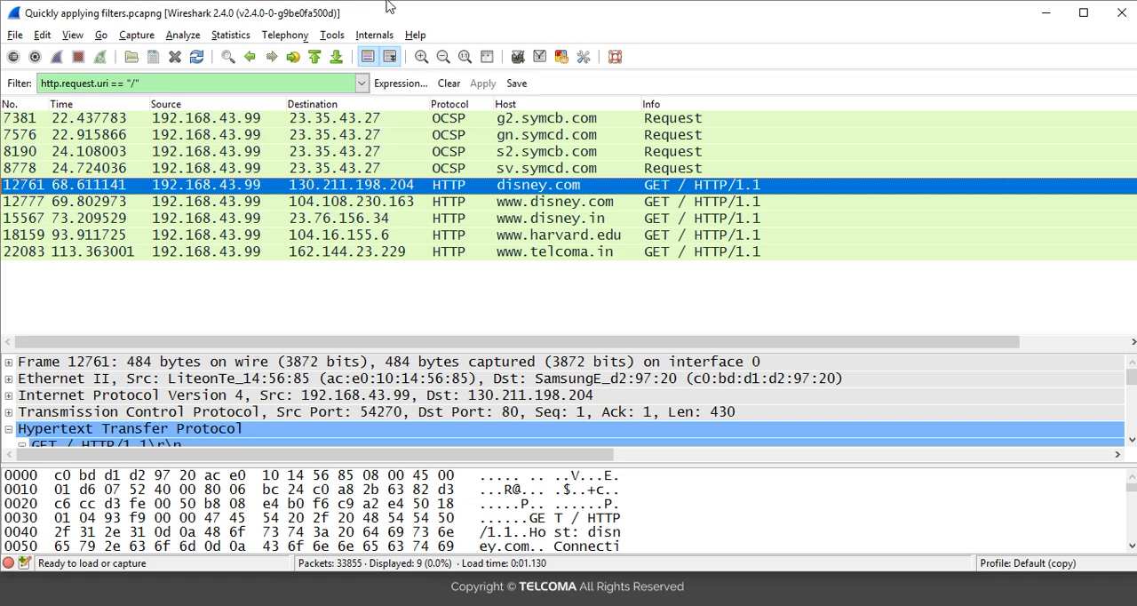
Step: Clear the Request URI filter and apply the display filter http instead
{"action": "left_click", "coordinate": [448, 83]}
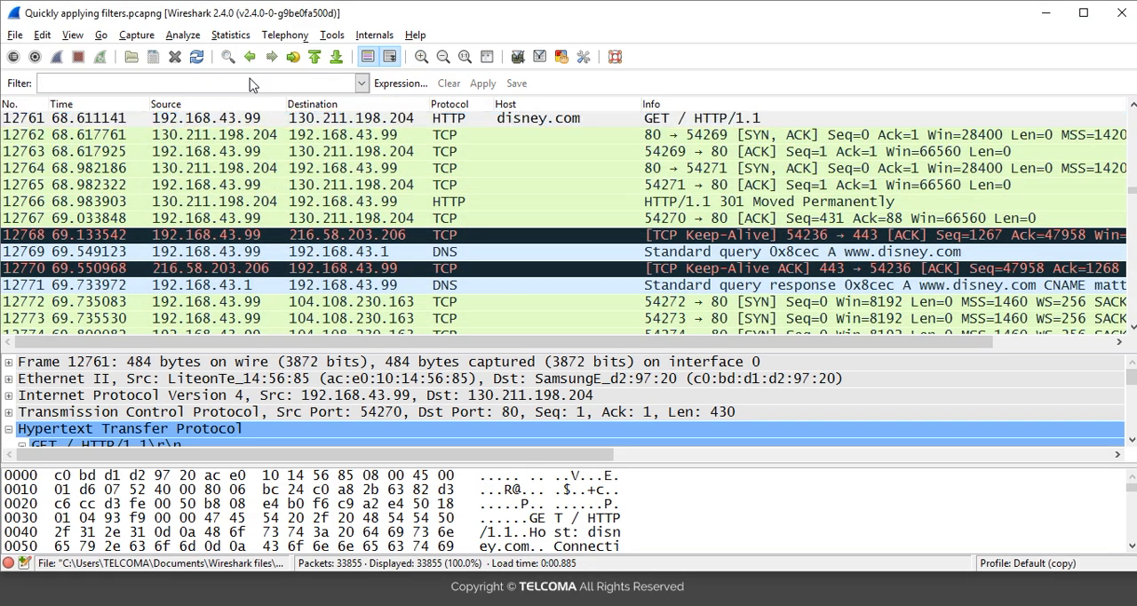
{"action": "left_click", "coordinate": [250, 83]}
{"action": "type", "text": "http"}
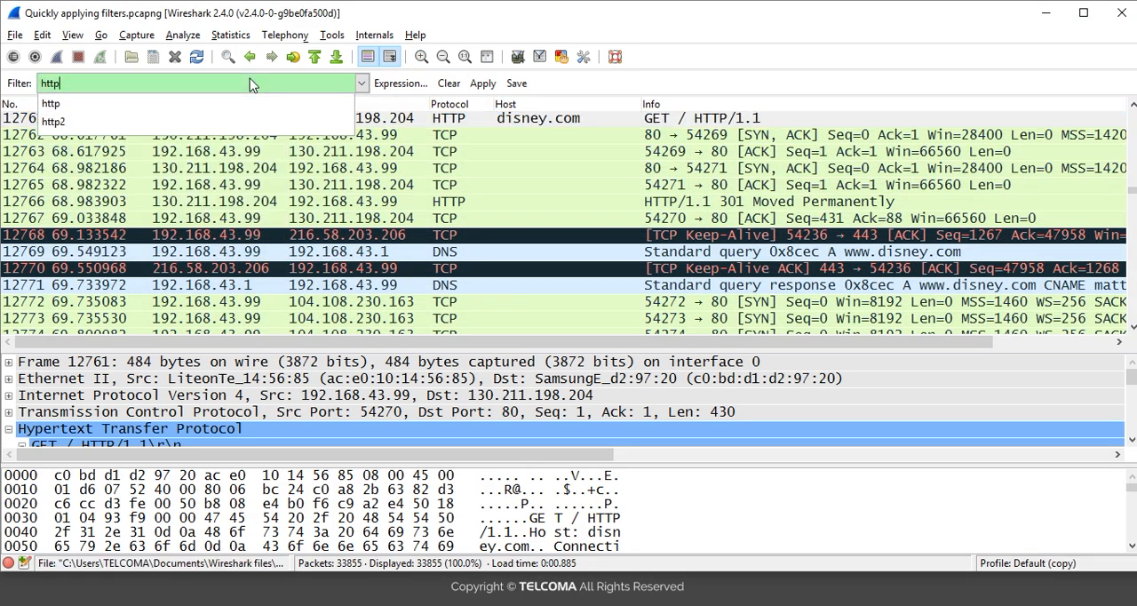
{"action": "key", "text": "Return"}
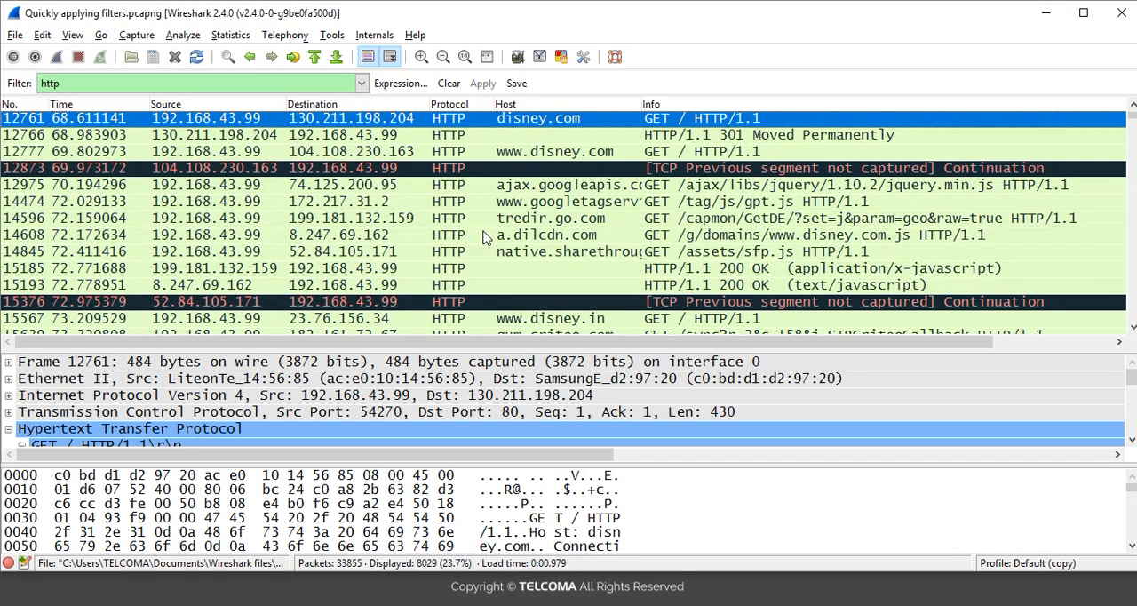
{"action": "left_click", "coordinate": [533, 155]}
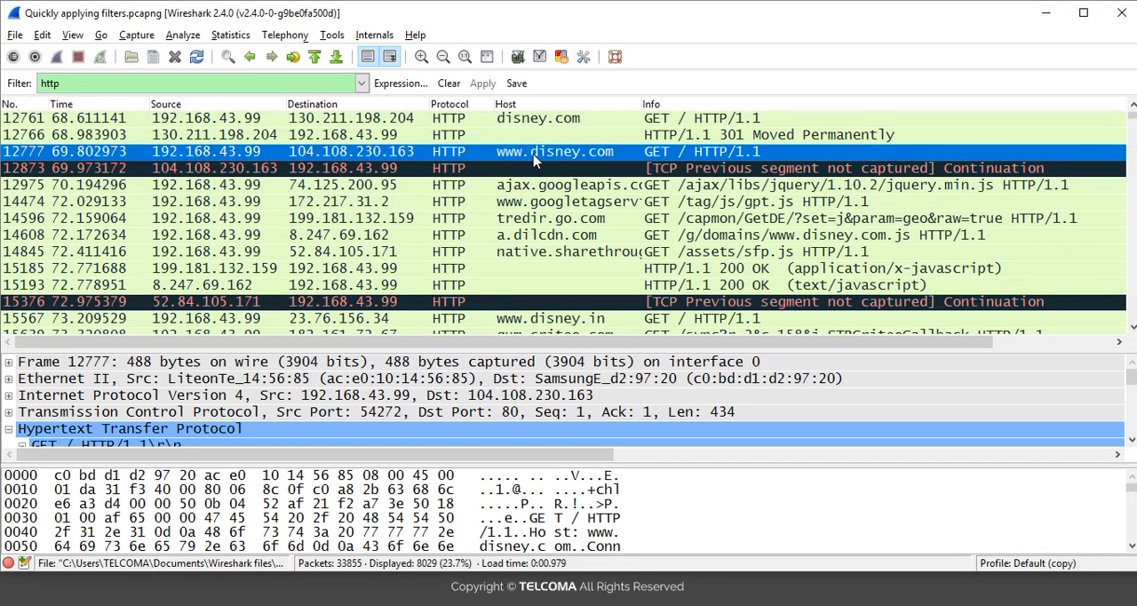
{"action": "left_click", "coordinate": [59, 433]}
{"action": "left_click", "coordinate": [58, 438]}
{"action": "left_click", "coordinate": [59, 437]}
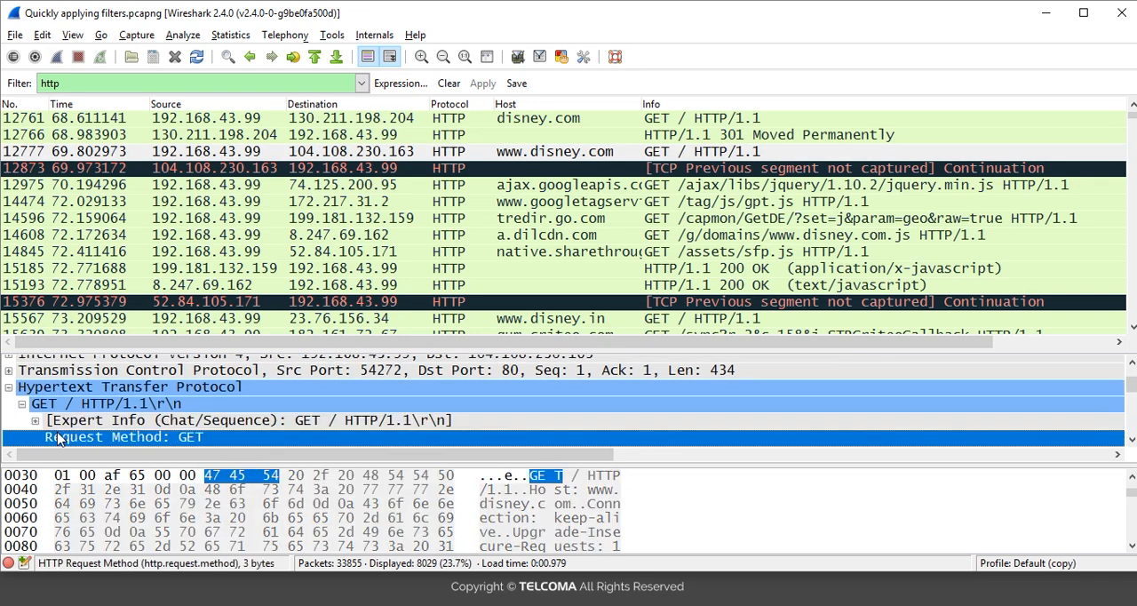
{"action": "left_click", "coordinate": [59, 438]}
{"action": "key", "text": "Up"}
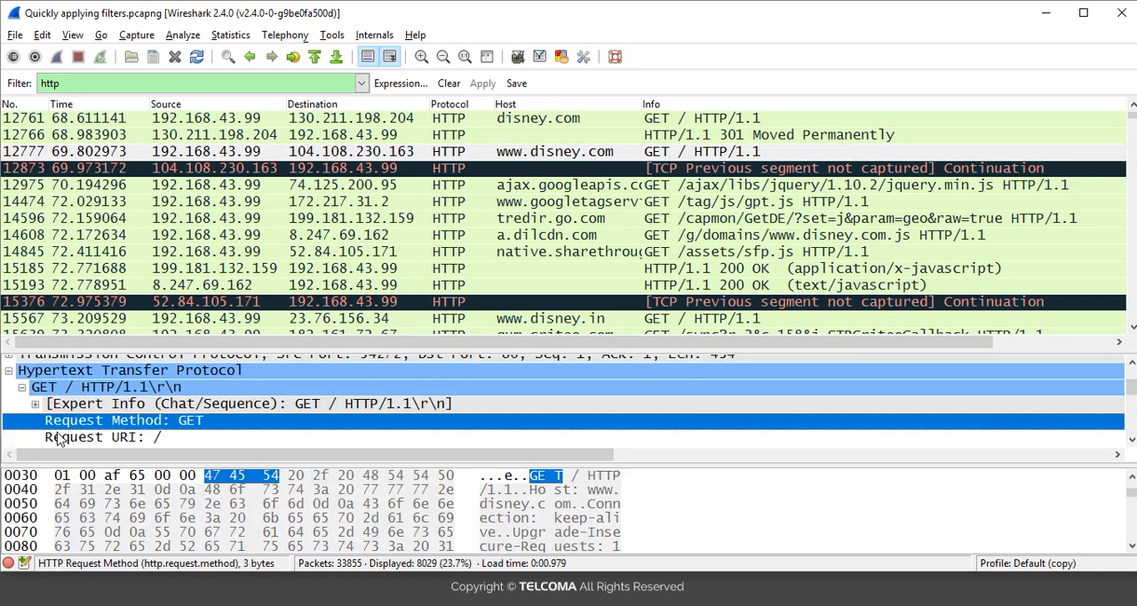
{"action": "right_click", "coordinate": [126, 428]}
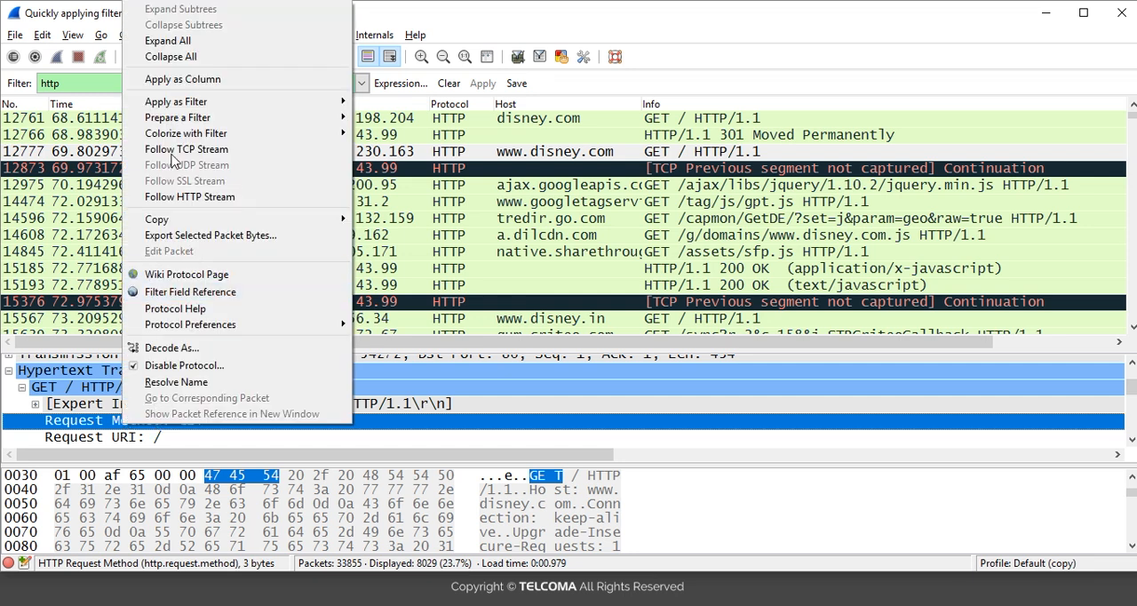
{"action": "mouse_move", "coordinate": [194, 104]}
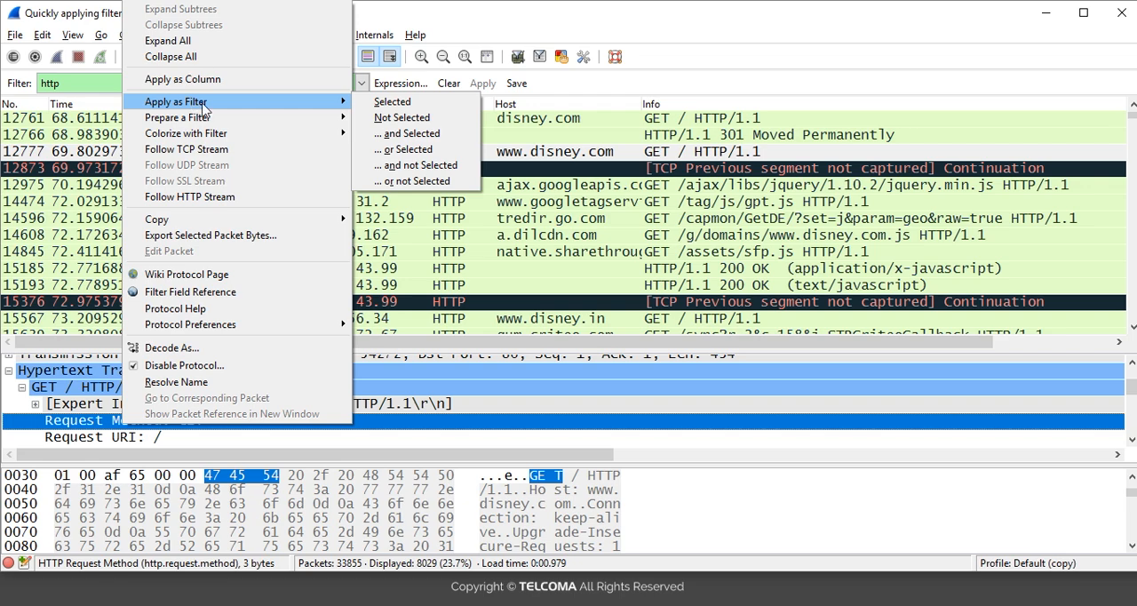
{"action": "left_click", "coordinate": [397, 104]}
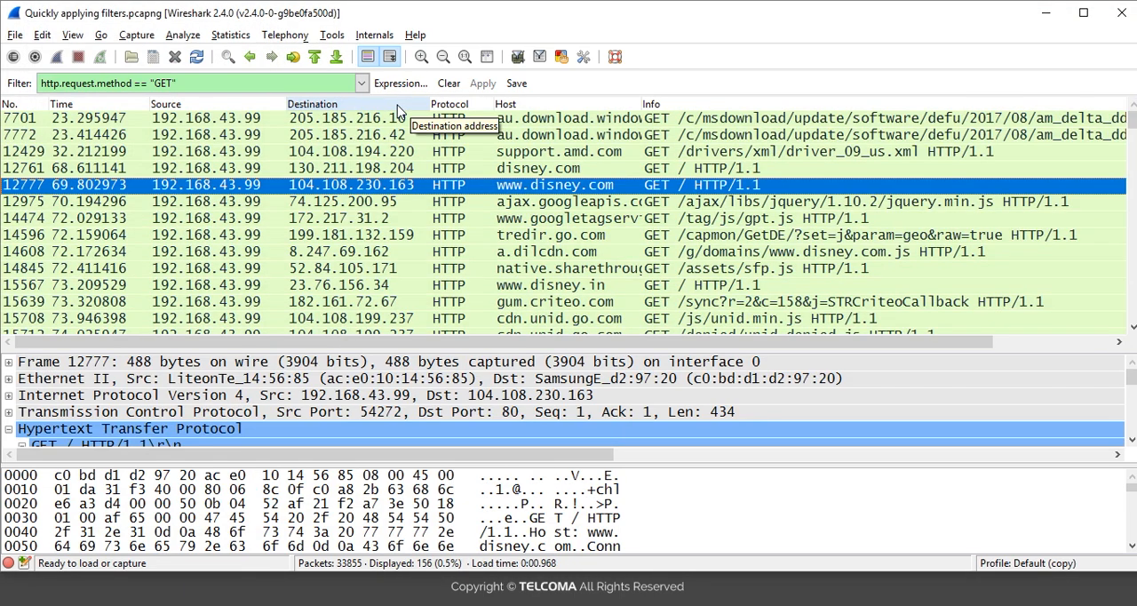
Step: Look through the filtered GET requests from packet 7701 down to packet 17551, checking their hosts and request info
{"action": "left_click", "coordinate": [510, 122]}
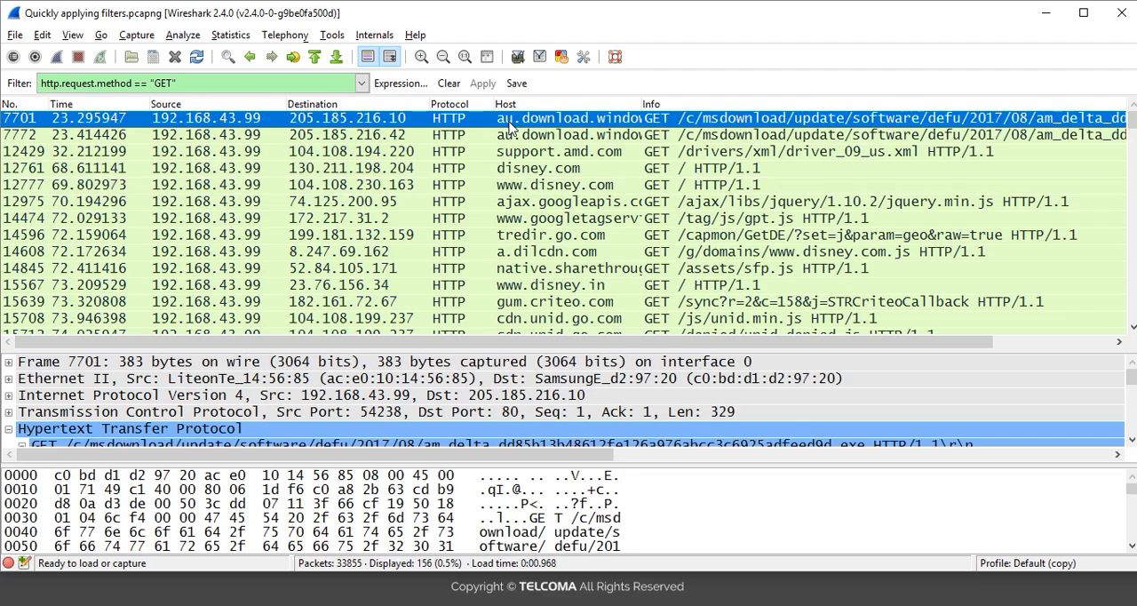
{"action": "key", "text": "Down"}
{"action": "key", "text": "Down"}
{"action": "key", "text": "Down"}
{"action": "key", "text": "Down"}
{"action": "key", "text": "Down"}
{"action": "key", "text": "Down"}
{"action": "key", "text": "Down"}
{"action": "key", "text": "Down"}
{"action": "key", "text": "Down"}
{"action": "key", "text": "Down"}
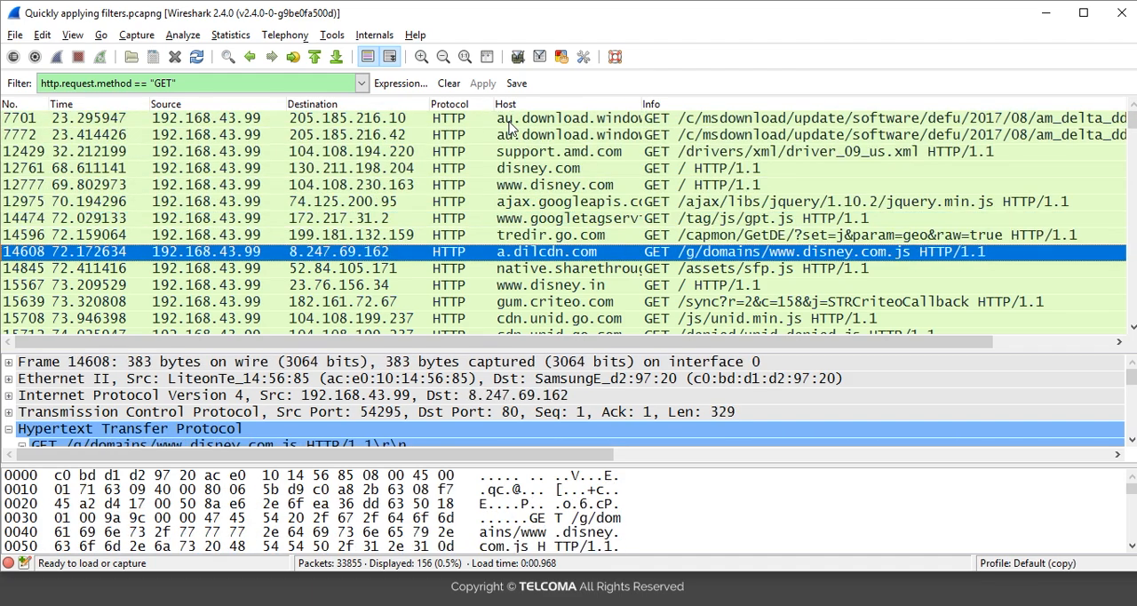
{"action": "key", "text": "Down"}
{"action": "key", "text": "Down"}
{"action": "key", "text": "Down"}
{"action": "key", "text": "Down"}
{"action": "key", "text": "Up"}
{"action": "key", "text": "Up"}
{"action": "key", "text": "Up"}
{"action": "key", "text": "Up"}
{"action": "key", "text": "Up"}
{"action": "key", "text": "Up"}
{"action": "key", "text": "Up"}
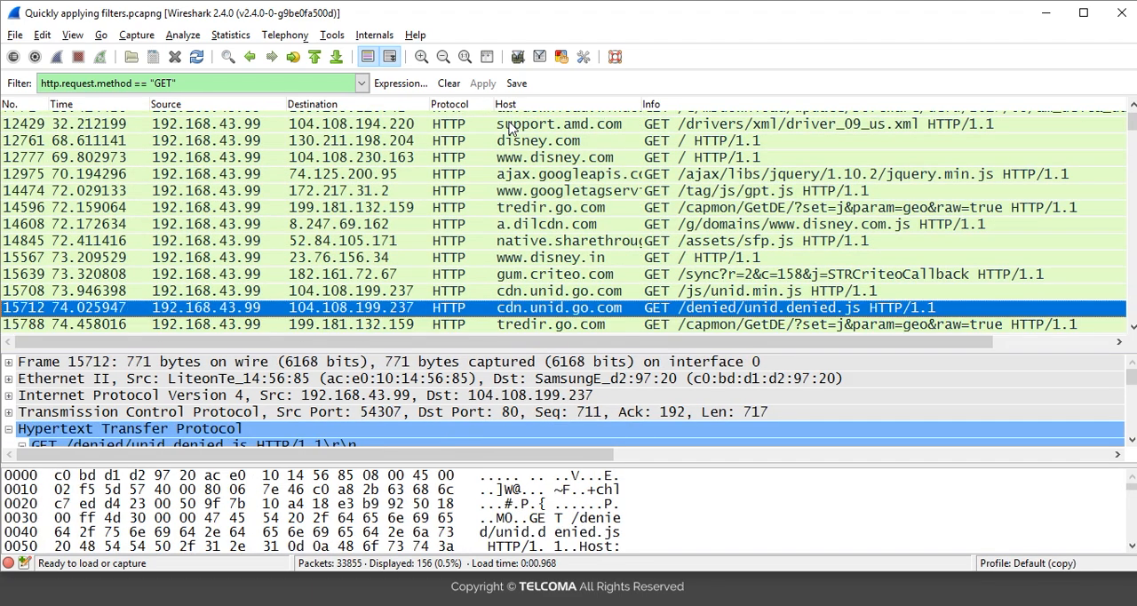
{"action": "key", "text": "Up"}
{"action": "key", "text": "Up"}
{"action": "key", "text": "Up"}
{"action": "key", "text": "Up"}
{"action": "key", "text": "Up"}
{"action": "key", "text": "Up"}
{"action": "key", "text": "Up"}
{"action": "key", "text": "Up"}
{"action": "key", "text": "Down"}
{"action": "key", "text": "Down"}
{"action": "key", "text": "Down"}
{"action": "key", "text": "Down"}
{"action": "key", "text": "Down"}
{"action": "key", "text": "Down"}
{"action": "key", "text": "Down"}
{"action": "key", "text": "Down"}
{"action": "key", "text": "Down"}
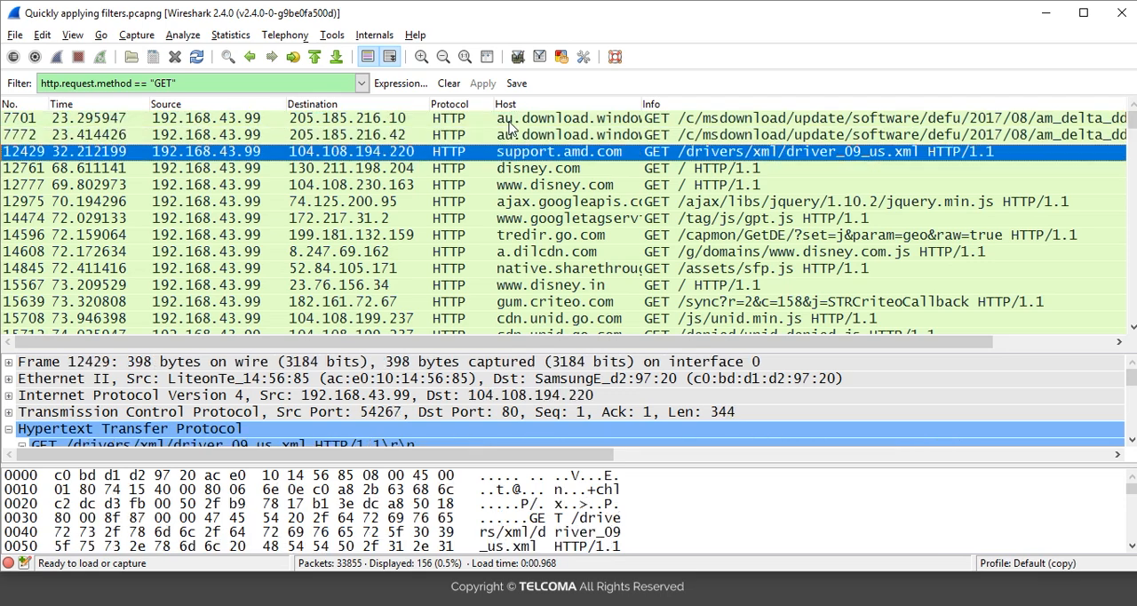
{"action": "key", "text": "Down"}
{"action": "key", "text": "Down"}
{"action": "key", "text": "Down"}
{"action": "key", "text": "Down"}
{"action": "key", "text": "Down"}
{"action": "key", "text": "Down"}
{"action": "key", "text": "Down"}
{"action": "key", "text": "Down"}
{"action": "key", "text": "Down"}
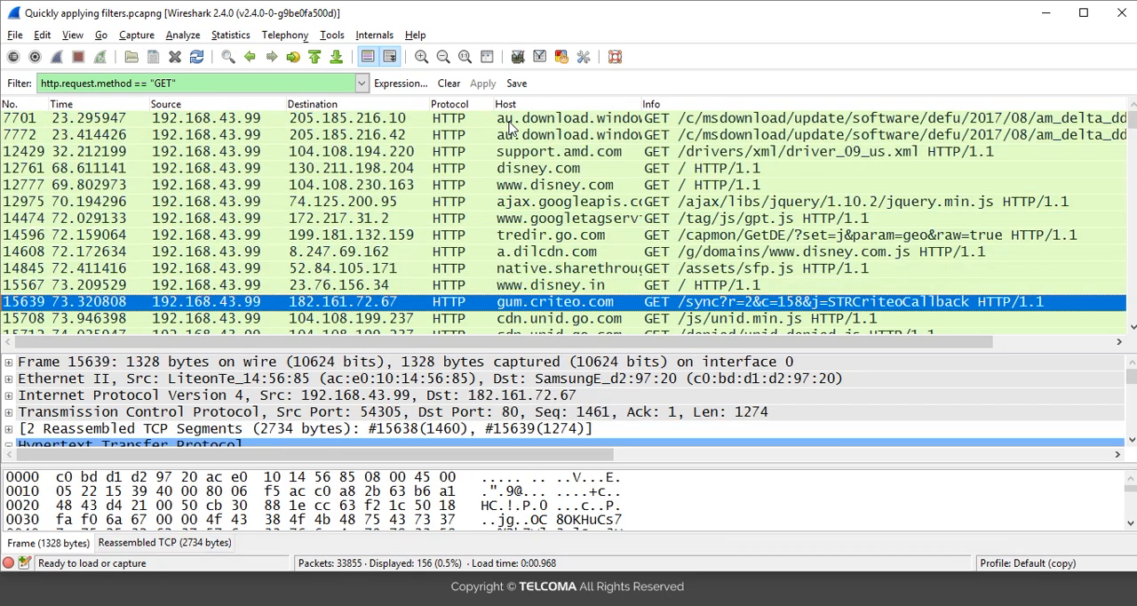
{"action": "key", "text": "Down"}
{"action": "key", "text": "Down"}
{"action": "key", "text": "Down"}
{"action": "key", "text": "Down"}
{"action": "key", "text": "Down"}
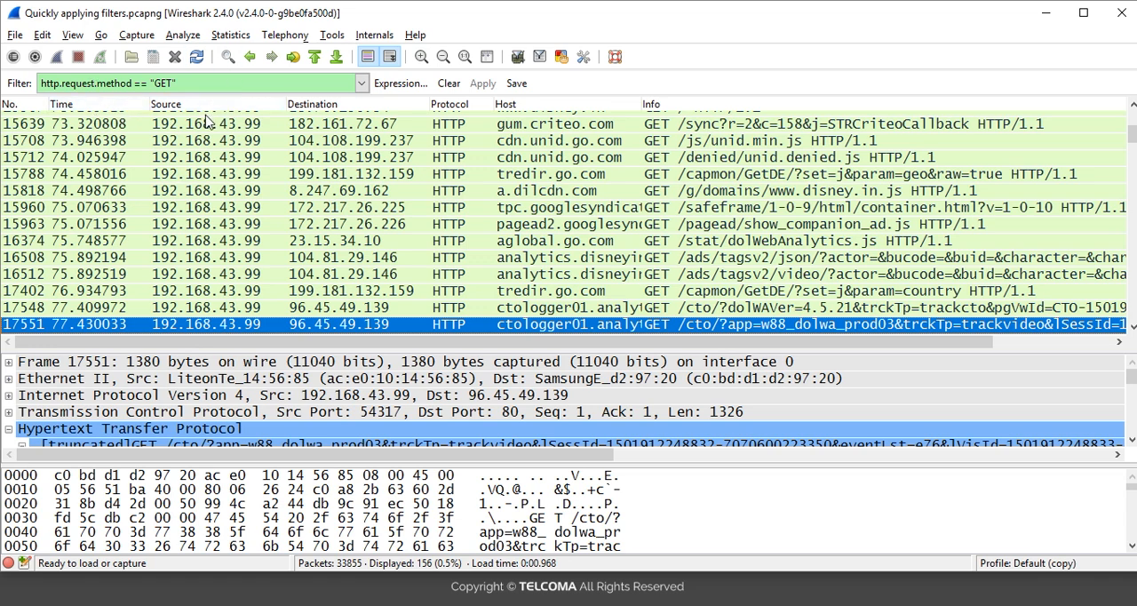
Step: Clear the http.request.method == "GET" display filter so that all packets are listed
{"action": "left_click", "coordinate": [207, 77]}
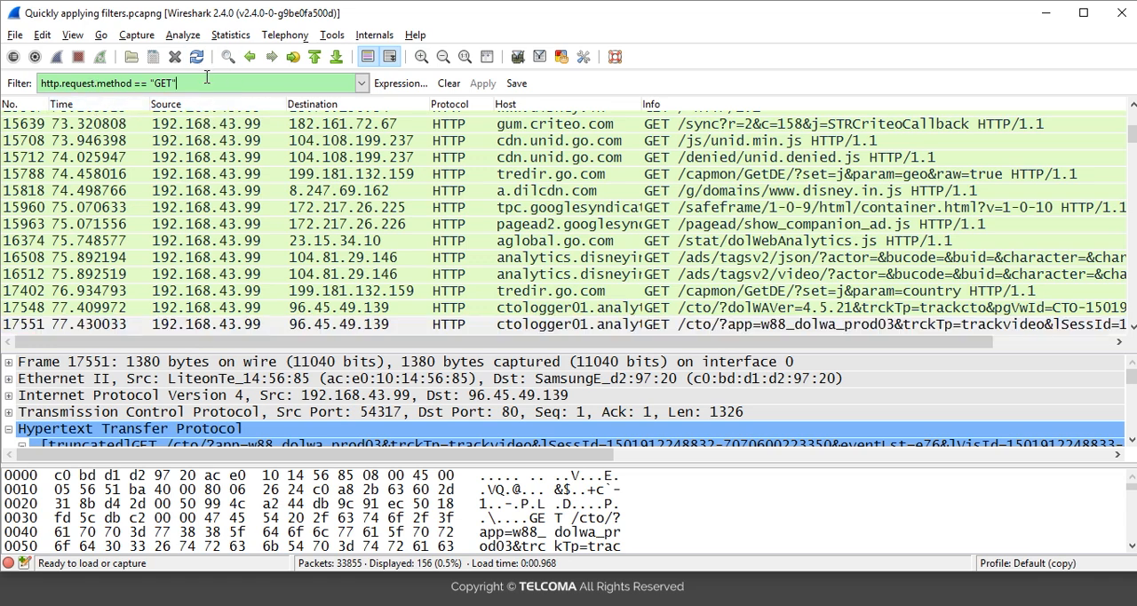
{"action": "key", "text": "BackSpace"}
{"action": "key", "text": "BackSpace"}
{"action": "key", "text": "BackSpace"}
{"action": "key", "text": "BackSpace"}
{"action": "key", "text": "BackSpace"}
{"action": "key", "text": "BackSpace"}
{"action": "key", "text": "BackSpace"}
{"action": "key", "text": "BackSpace"}
{"action": "key", "text": "BackSpace"}
{"action": "key", "text": "BackSpace"}
{"action": "key", "text": "BackSpace"}
{"action": "key", "text": "BackSpace"}
{"action": "key", "text": "BackSpace"}
{"action": "key", "text": "BackSpace"}
{"action": "key", "text": "BackSpace"}
{"action": "key", "text": "BackSpace"}
{"action": "key", "text": "BackSpace"}
{"action": "key", "text": "BackSpace"}
{"action": "key", "text": "BackSpace"}
{"action": "key", "text": "BackSpace"}
{"action": "key", "text": "BackSpace"}
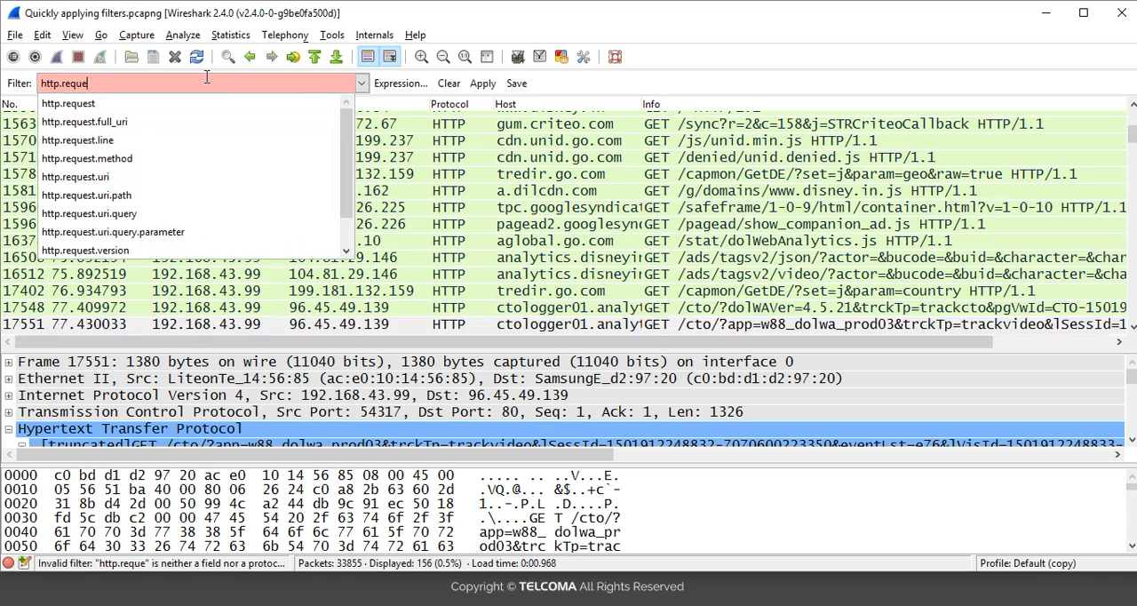
{"action": "left_click", "coordinate": [449, 83]}
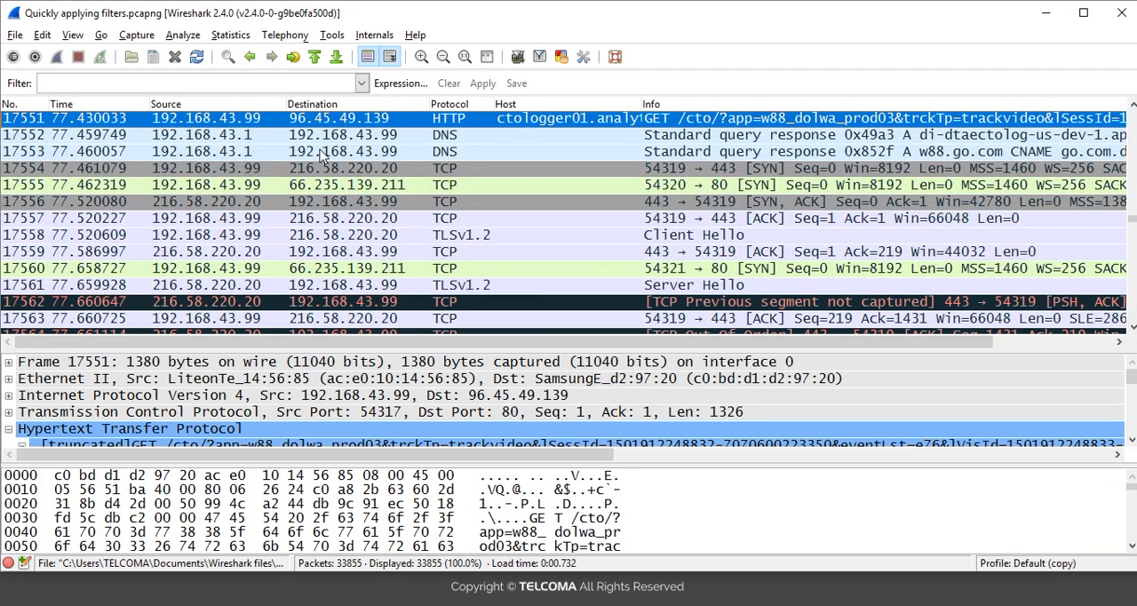
Step: Examine the Request Method and Request URI fields in the HTTP details of packet 17551
{"action": "left_click", "coordinate": [158, 444]}
{"action": "key", "text": "Right"}
{"action": "key", "text": "Down"}
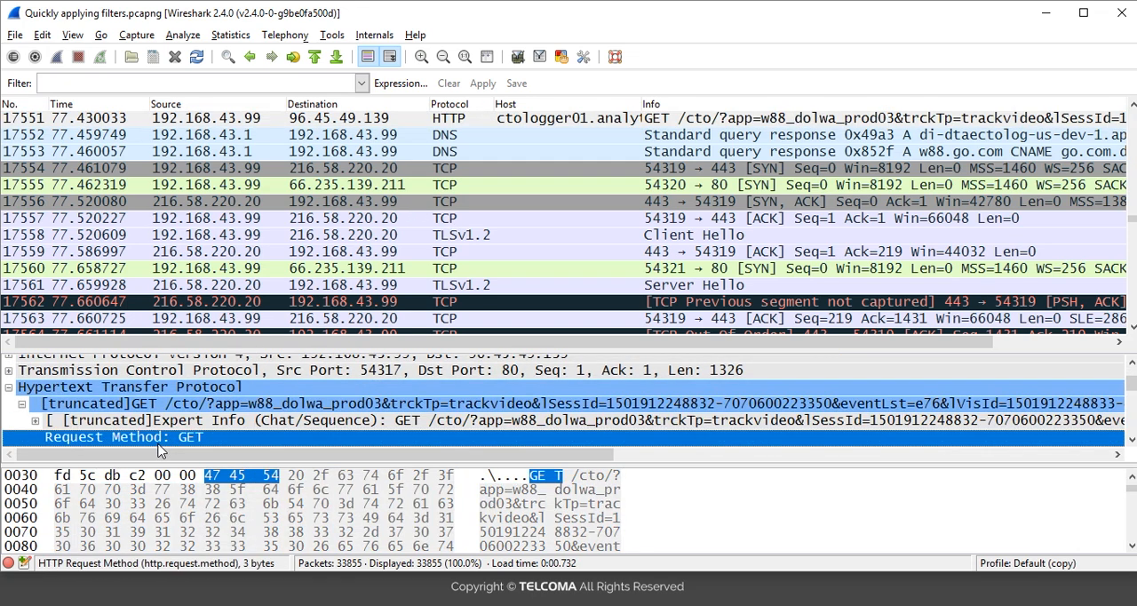
{"action": "key", "text": "Down"}
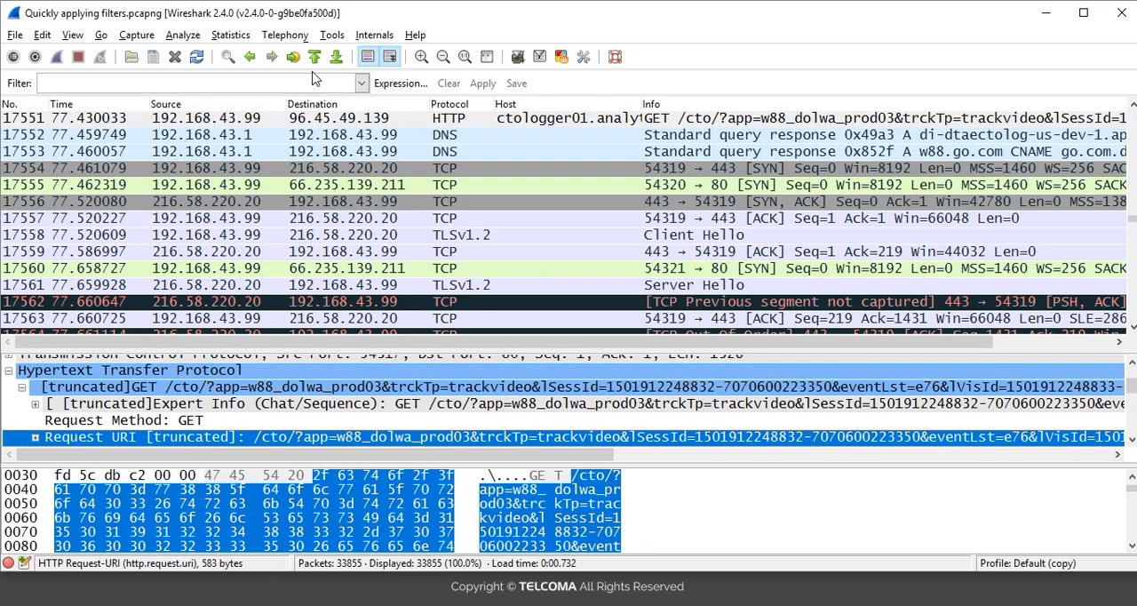
Step: Apply the display filter http to the capture
{"action": "left_click", "coordinate": [193, 86]}
{"action": "type", "text": "http"}
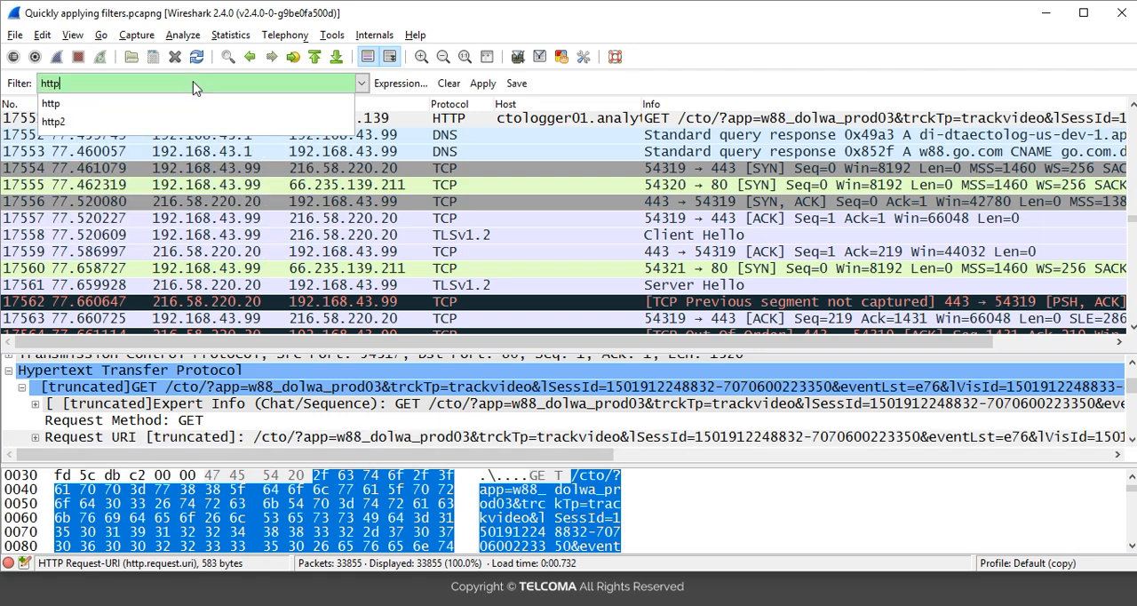
{"action": "key", "text": "Return"}
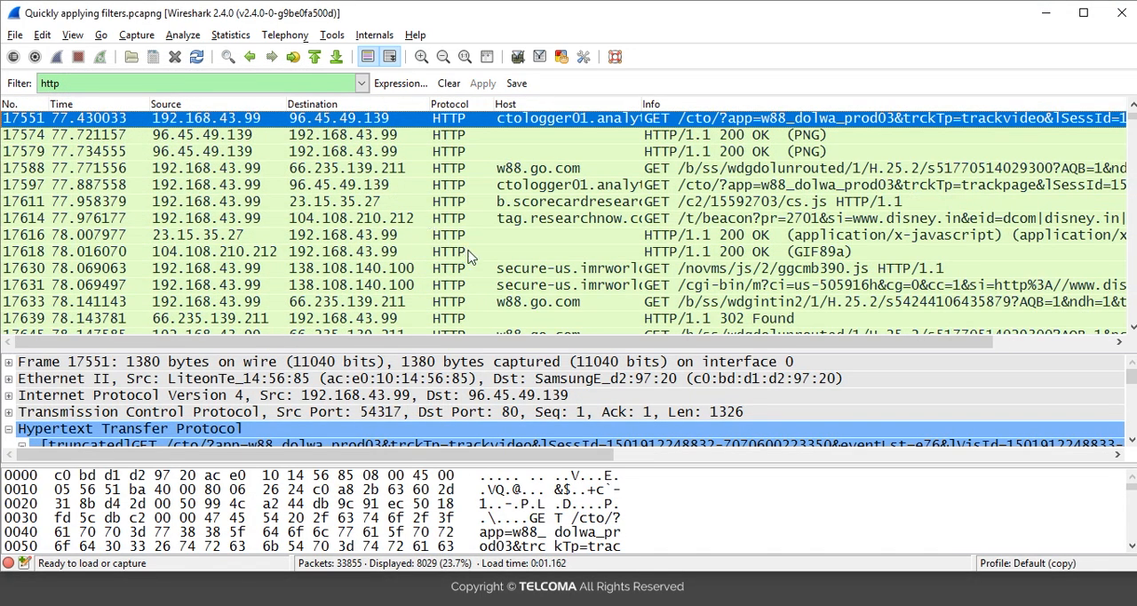
{"action": "left_click", "coordinate": [453, 305]}
{"action": "key", "text": "Down"}
{"action": "key", "text": "Down"}
{"action": "key", "text": "Down"}
{"action": "key", "text": "Down"}
{"action": "key", "text": "Down"}
{"action": "key", "text": "Down"}
{"action": "key", "text": "Down"}
{"action": "key", "text": "Down"}
{"action": "key", "text": "Down"}
{"action": "key", "text": "Down"}
{"action": "key", "text": "Down"}
{"action": "key", "text": "Down"}
{"action": "key", "text": "Down"}
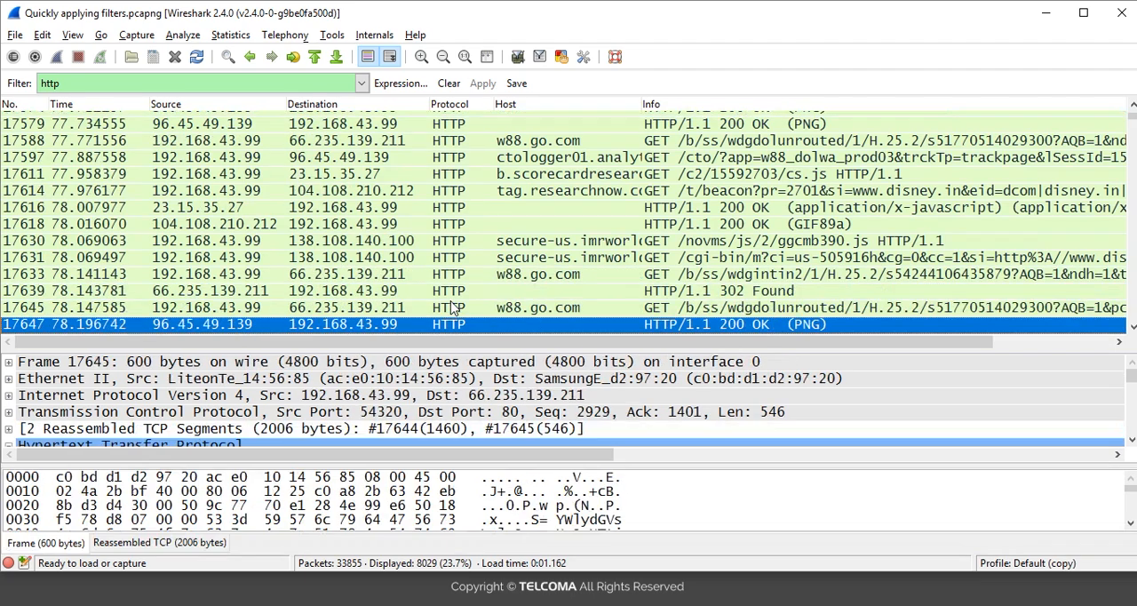
{"action": "key", "text": "Down"}
{"action": "key", "text": "Down"}
{"action": "key", "text": "Down"}
{"action": "key", "text": "Down"}
{"action": "key", "text": "Down"}
{"action": "key", "text": "Down"}
{"action": "key", "text": "Down"}
{"action": "key", "text": "Down"}
{"action": "key", "text": "Down"}
{"action": "key", "text": "Down"}
{"action": "key", "text": "Down"}
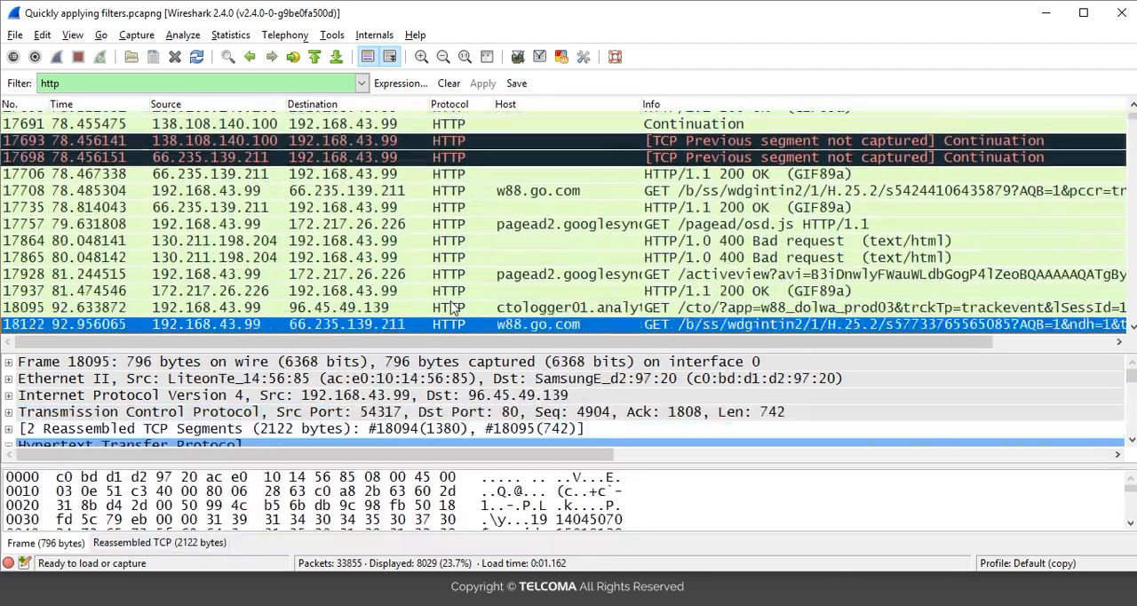
{"action": "key", "text": "Down"}
{"action": "key", "text": "Down"}
{"action": "key", "text": "Down"}
{"action": "key", "text": "Up"}
{"action": "key", "text": "Up"}
{"action": "key", "text": "Up"}
{"action": "key", "text": "Up"}
{"action": "key", "text": "Up"}
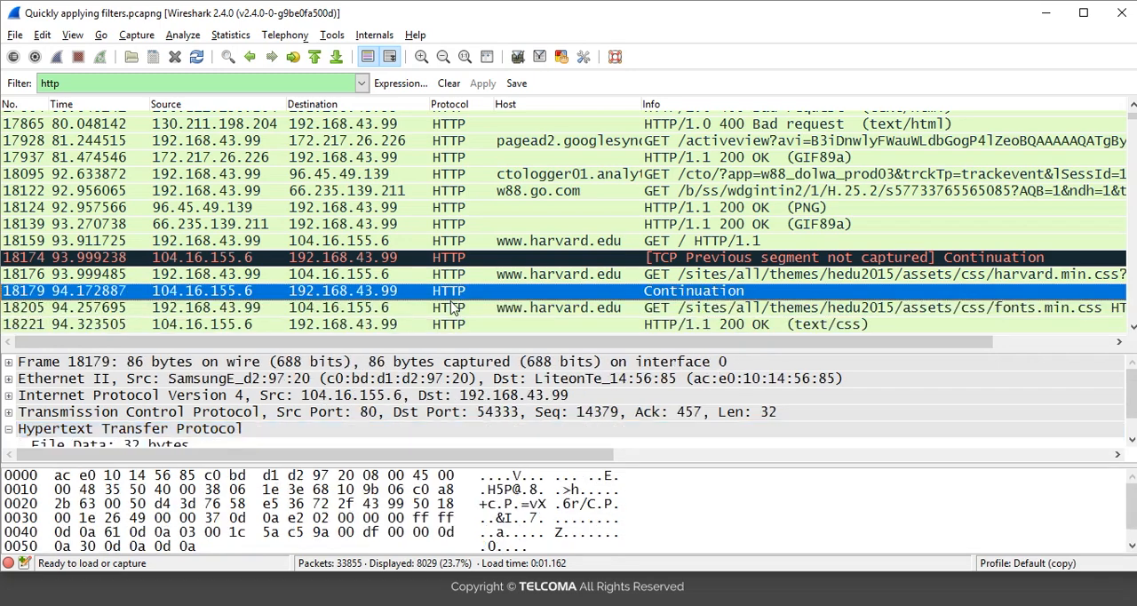
Step: Apply the Request URI "/" of packet 18159 as a Not Selected display filter to exclude matching requests
{"action": "left_click", "coordinate": [159, 430]}
{"action": "key", "text": "Down"}
{"action": "key", "text": "Down"}
{"action": "key", "text": "Down"}
{"action": "key", "text": "Down"}
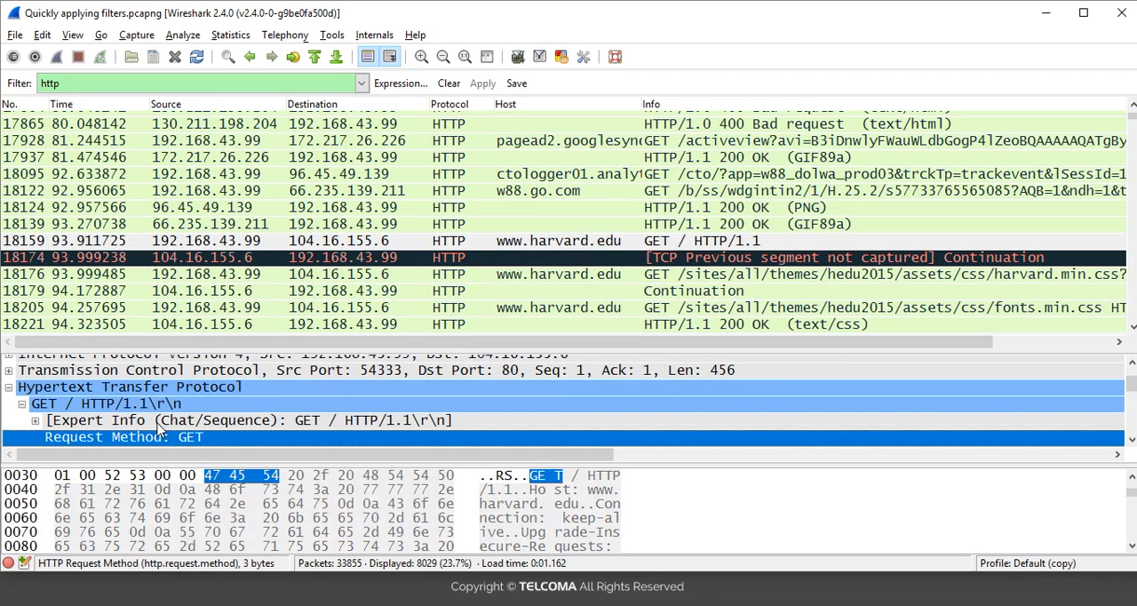
{"action": "key", "text": "Down"}
{"action": "key", "text": "Up"}
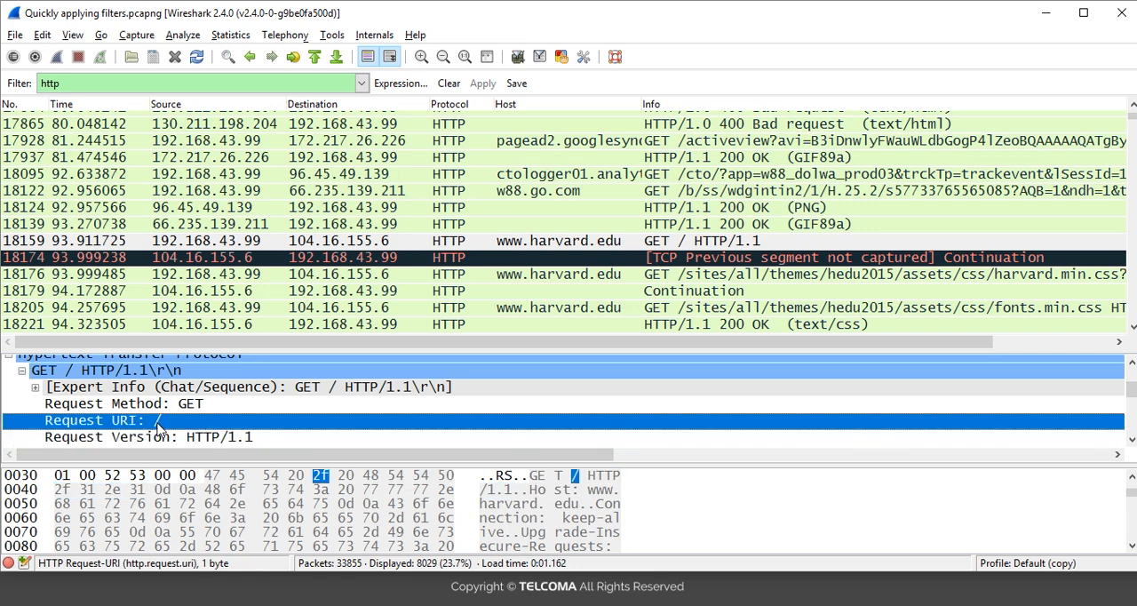
{"action": "right_click", "coordinate": [146, 426]}
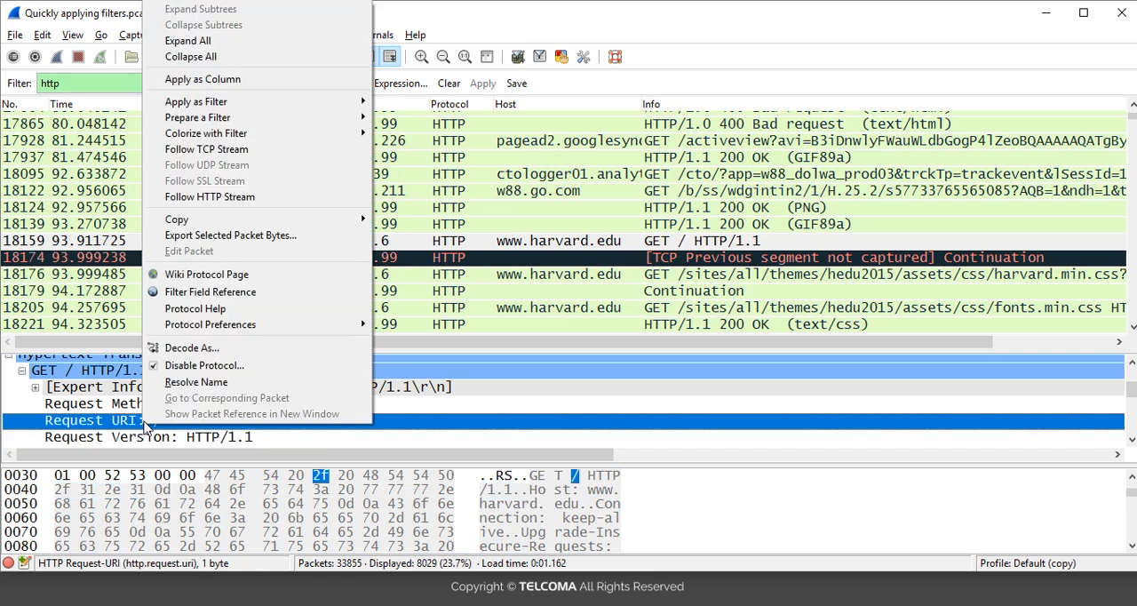
{"action": "mouse_move", "coordinate": [180, 107]}
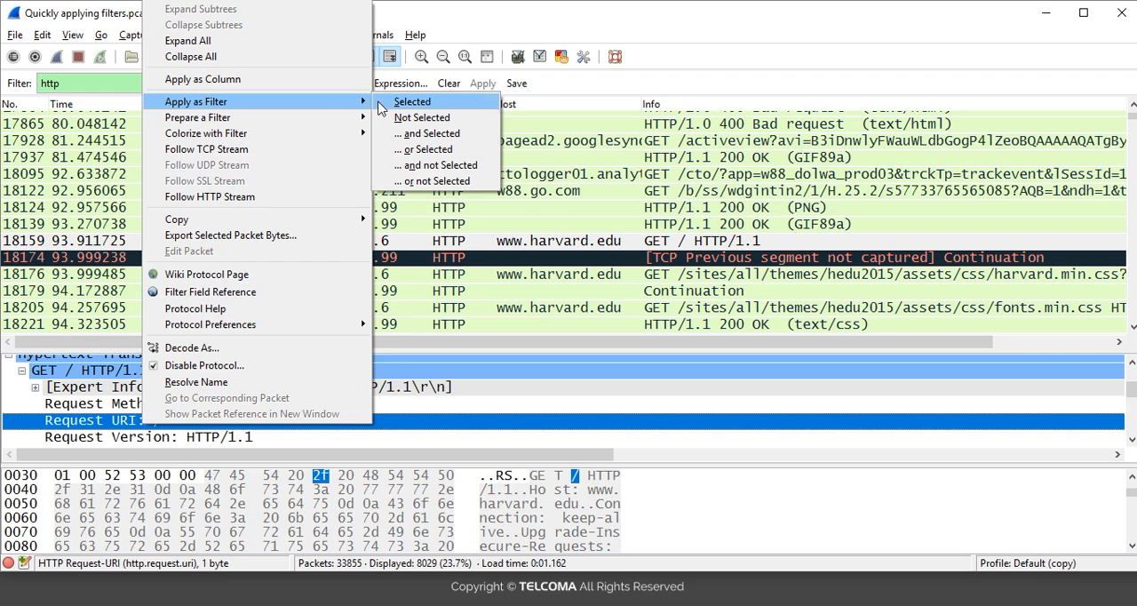
{"action": "left_click", "coordinate": [399, 122]}
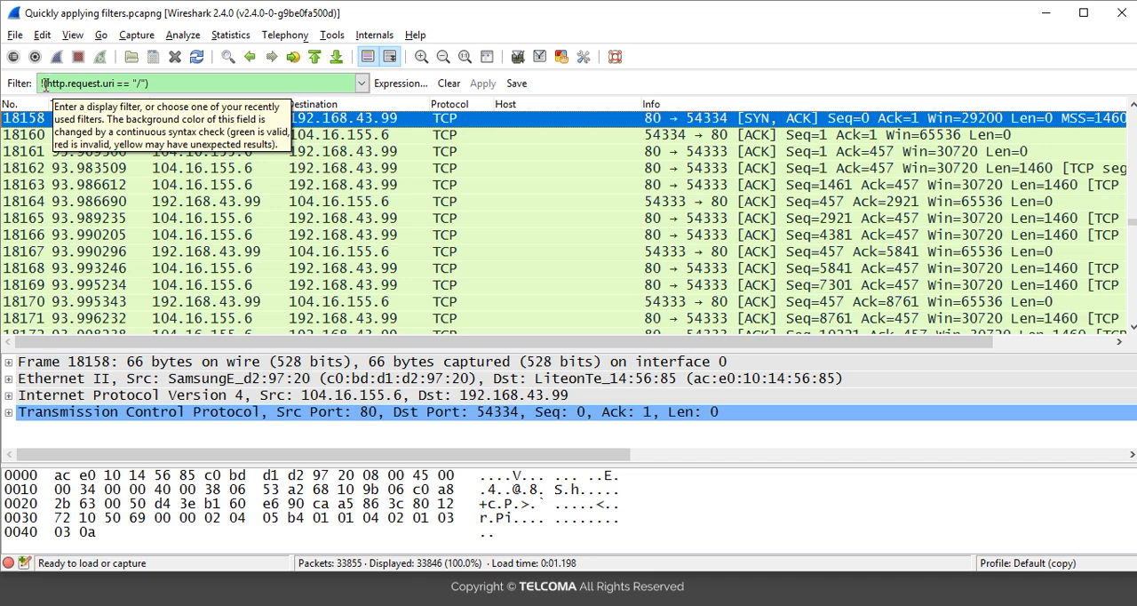
Step: Examine the negated filter expression and look through the remaining packets from 18158 to 18185
{"action": "left_click", "coordinate": [42, 82]}
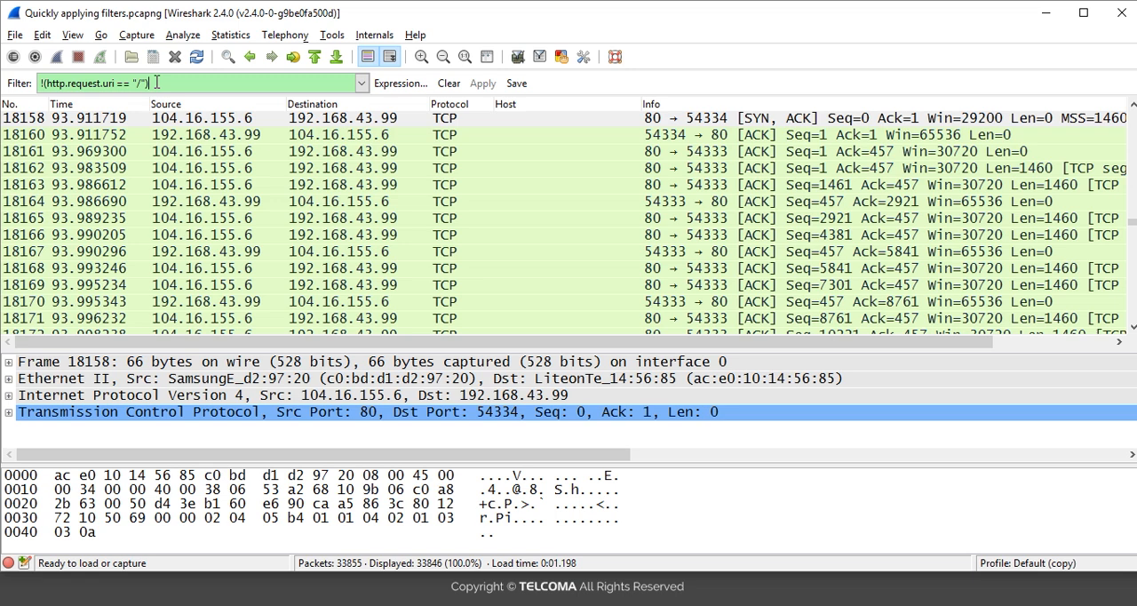
{"action": "left_click", "coordinate": [394, 135]}
{"action": "key", "text": "Down"}
{"action": "key", "text": "Down"}
{"action": "key", "text": "Down"}
{"action": "key", "text": "Down"}
{"action": "key", "text": "Down"}
{"action": "key", "text": "Down"}
{"action": "key", "text": "Down"}
{"action": "key", "text": "Down"}
{"action": "key", "text": "Down"}
{"action": "key", "text": "Down"}
{"action": "key", "text": "Down"}
{"action": "key", "text": "Down"}
{"action": "key", "text": "Down"}
{"action": "key", "text": "Down"}
{"action": "key", "text": "Down"}
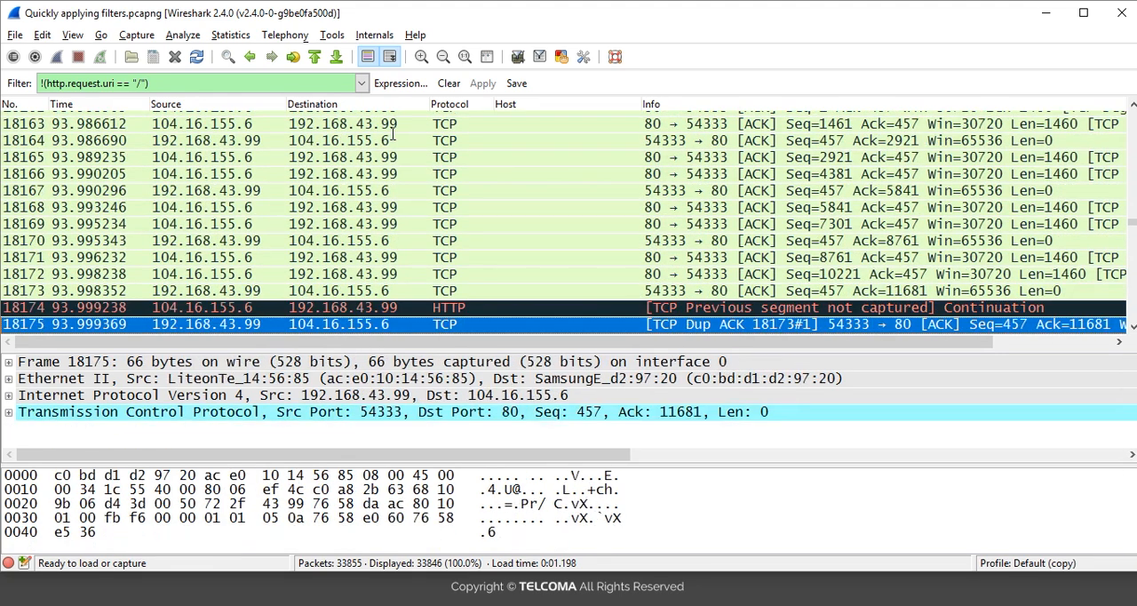
{"action": "key", "text": "Down"}
{"action": "key", "text": "Down"}
{"action": "key", "text": "Down"}
{"action": "key", "text": "Down"}
{"action": "key", "text": "Down"}
{"action": "key", "text": "Down"}
{"action": "key", "text": "Down"}
{"action": "key", "text": "Down"}
{"action": "key", "text": "Down"}
{"action": "key", "text": "Down"}
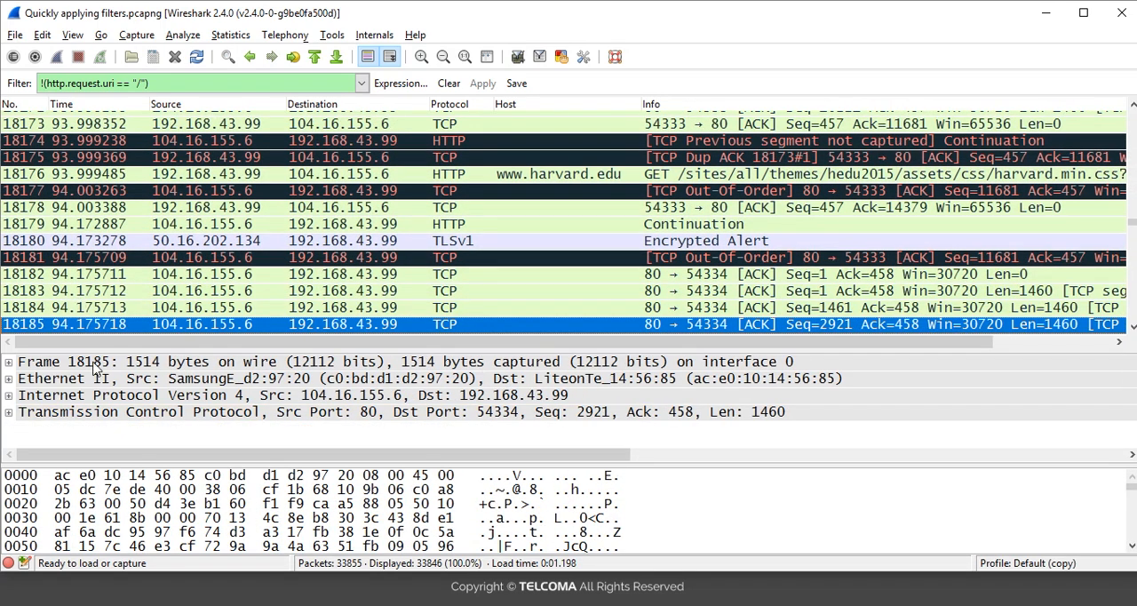
Step: Clear the negated Request URI filter and apply the display filter http instead
{"action": "left_click", "coordinate": [449, 85]}
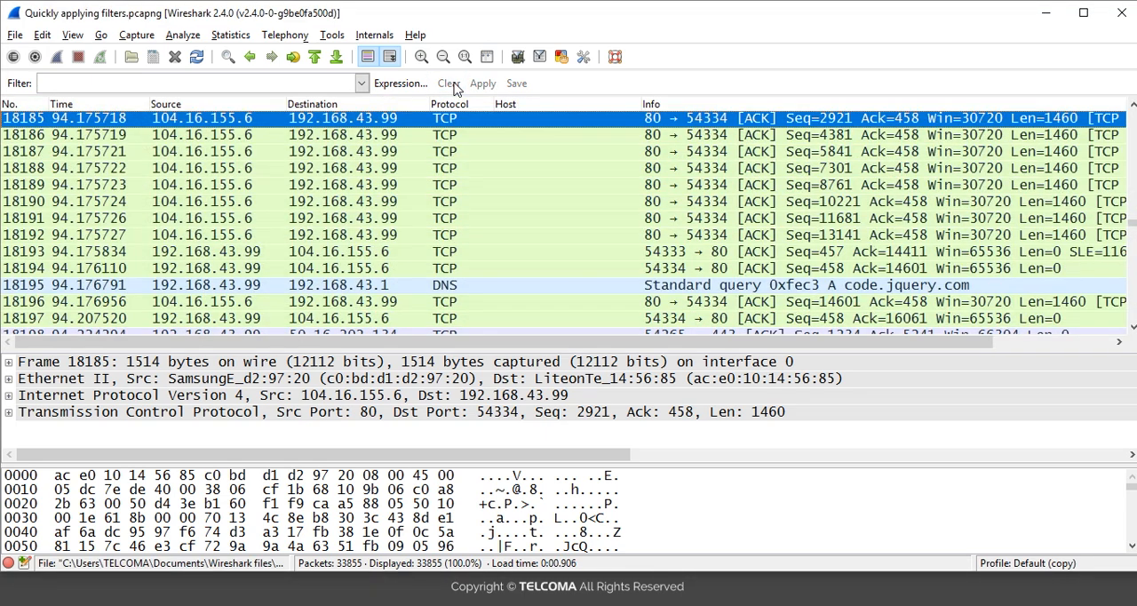
{"action": "left_click", "coordinate": [213, 84]}
{"action": "type", "text": "http"}
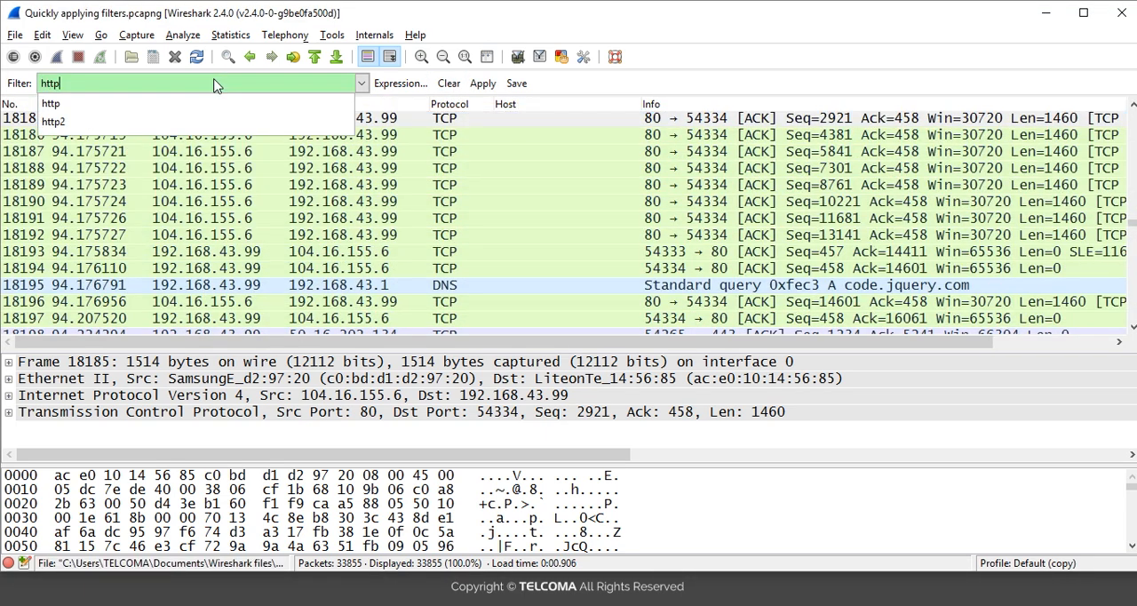
{"action": "key", "text": "Return"}
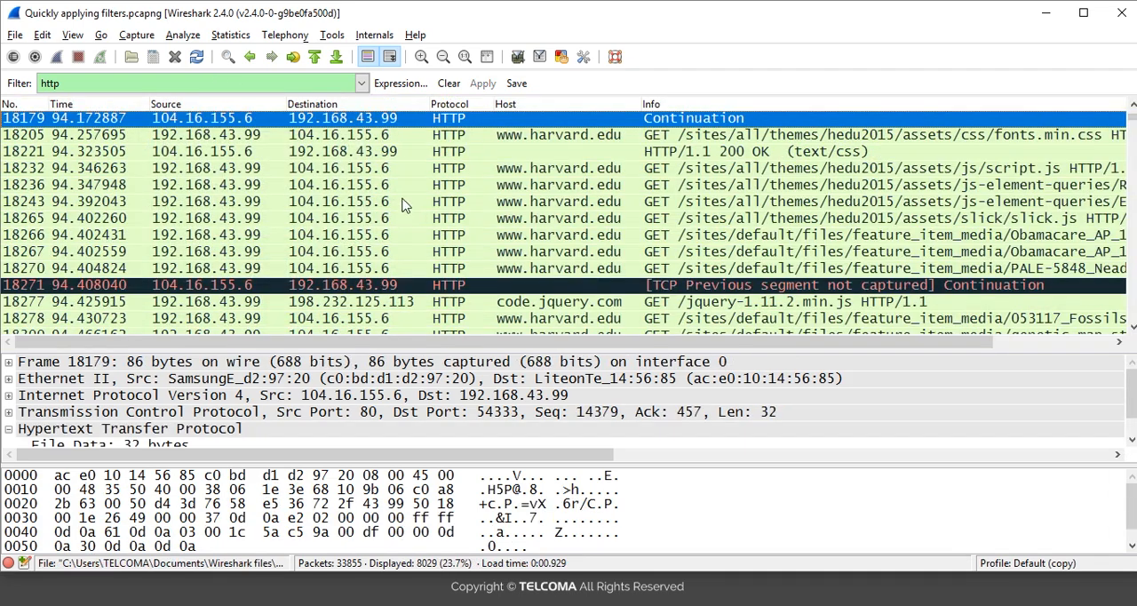
{"action": "left_click", "coordinate": [540, 141]}
{"action": "key", "text": "Up"}
{"action": "key", "text": "Up"}
{"action": "key", "text": "Up"}
{"action": "key", "text": "Up"}
{"action": "key", "text": "Up"}
{"action": "key", "text": "Up"}
{"action": "key", "text": "Up"}
{"action": "key", "text": "Up"}
{"action": "key", "text": "Up"}
{"action": "key", "text": "Up"}
{"action": "key", "text": "Up"}
{"action": "key", "text": "Up"}
{"action": "key", "text": "Up"}
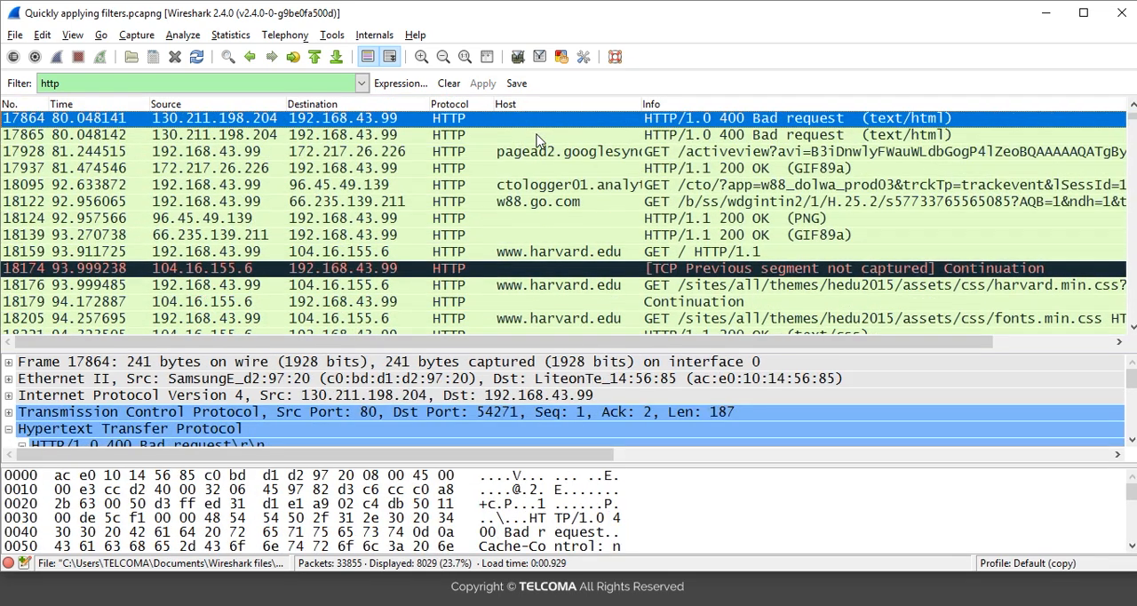
{"action": "key", "text": "Down"}
{"action": "key", "text": "Down"}
{"action": "key", "text": "Down"}
{"action": "key", "text": "Down"}
{"action": "key", "text": "Down"}
{"action": "key", "text": "Down"}
{"action": "key", "text": "Down"}
{"action": "key", "text": "Down"}
{"action": "key", "text": "Down"}
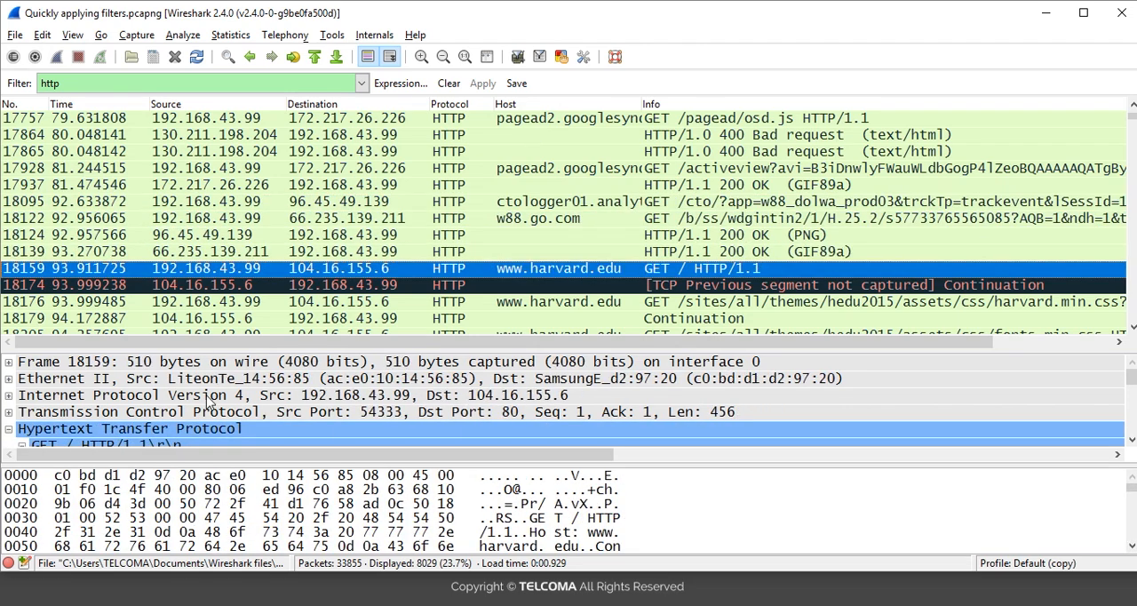
Step: Apply the Request URI "/" of packet 18159 as a Selected display filter
{"action": "left_click", "coordinate": [210, 431]}
{"action": "key", "text": "Down"}
{"action": "key", "text": "Down"}
{"action": "key", "text": "Down"}
{"action": "key", "text": "Down"}
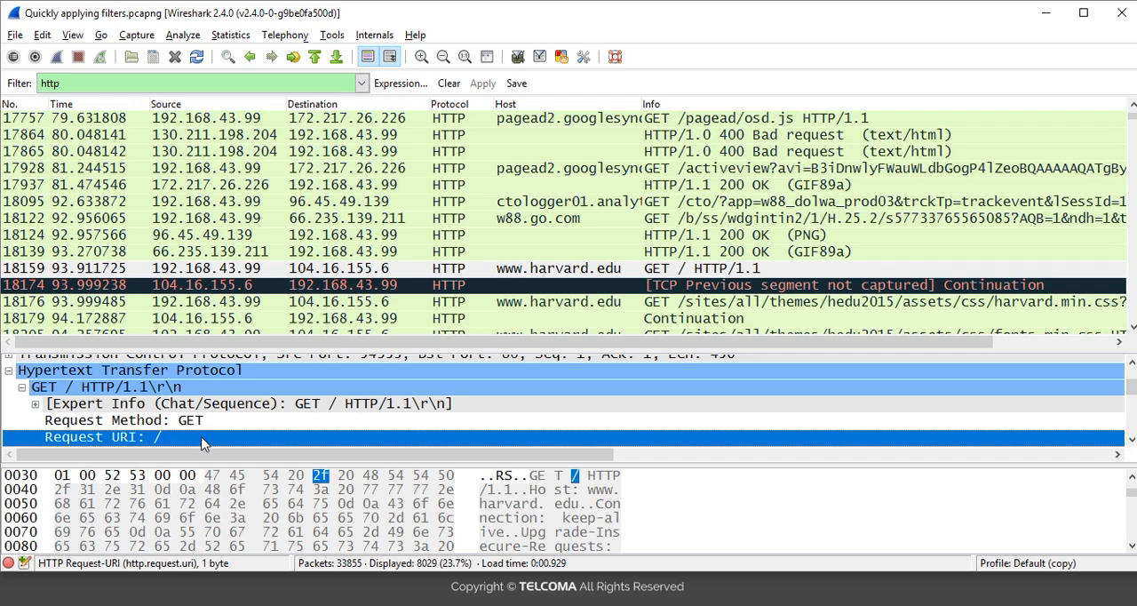
{"action": "right_click", "coordinate": [201, 444]}
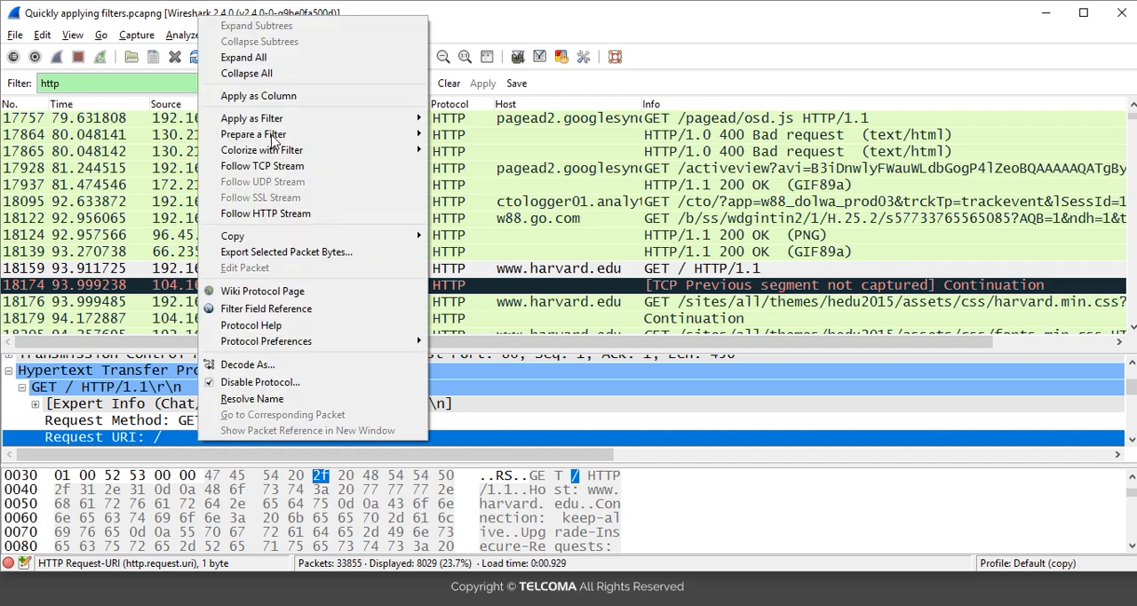
{"action": "mouse_move", "coordinate": [273, 125]}
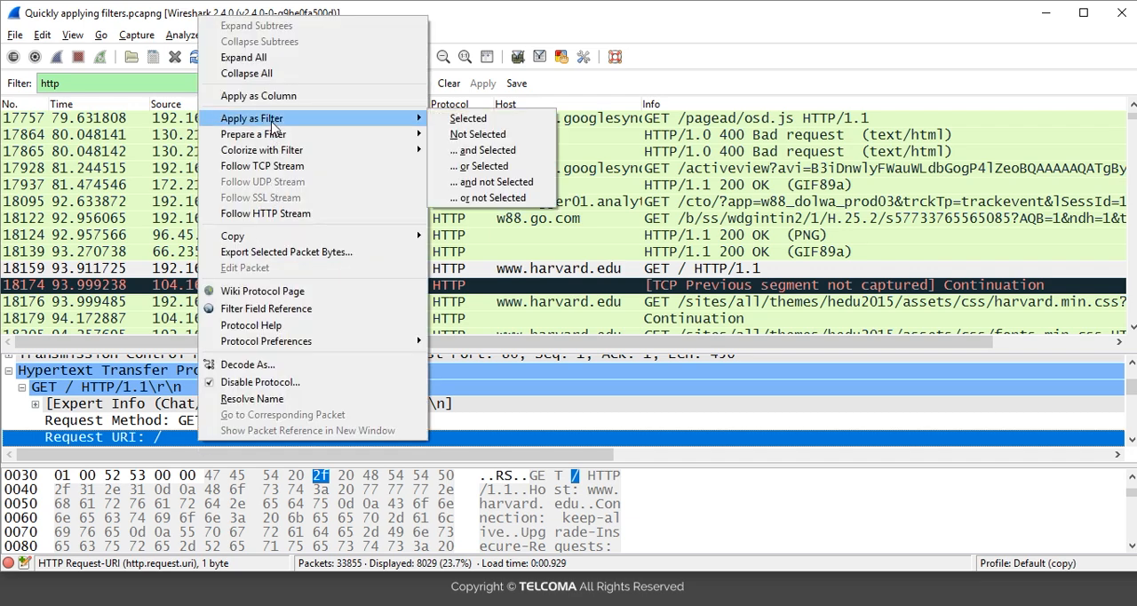
{"action": "left_click", "coordinate": [473, 122]}
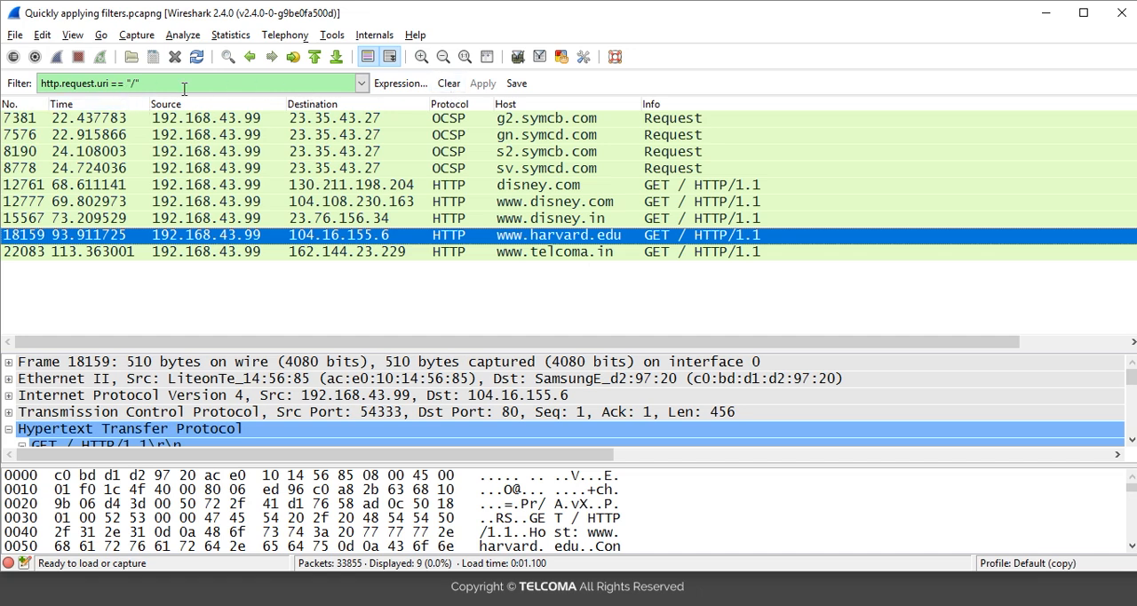
Step: Extend the display filter with packet 18159's Request Method GET using the "... and Selected" option
{"action": "left_click", "coordinate": [189, 443]}
{"action": "key", "text": "Down"}
{"action": "key", "text": "Down"}
{"action": "key", "text": "Down"}
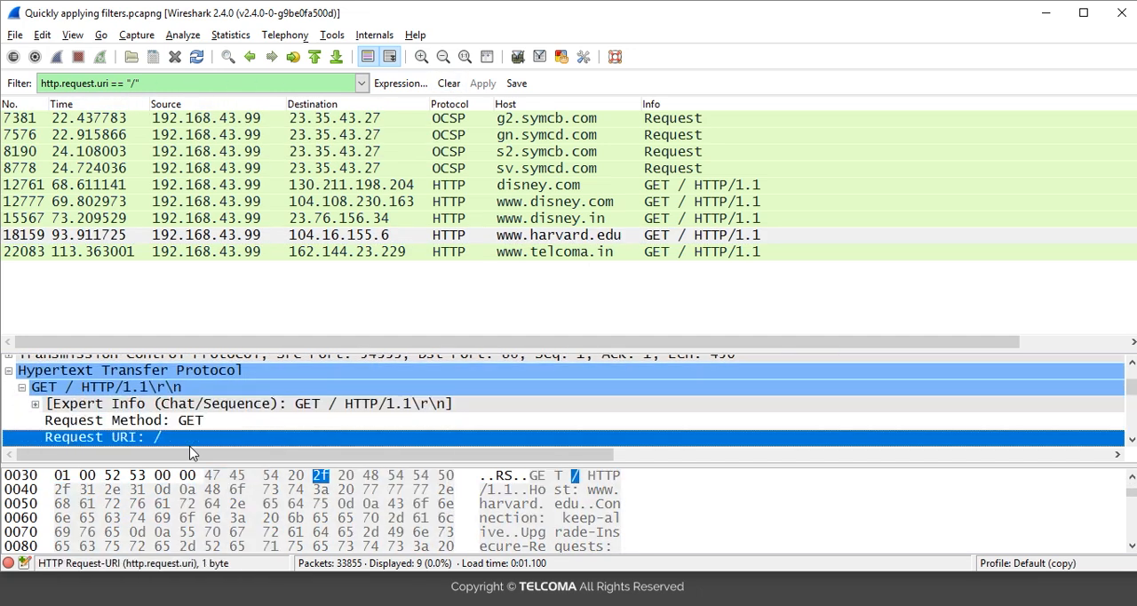
{"action": "left_click", "coordinate": [178, 423]}
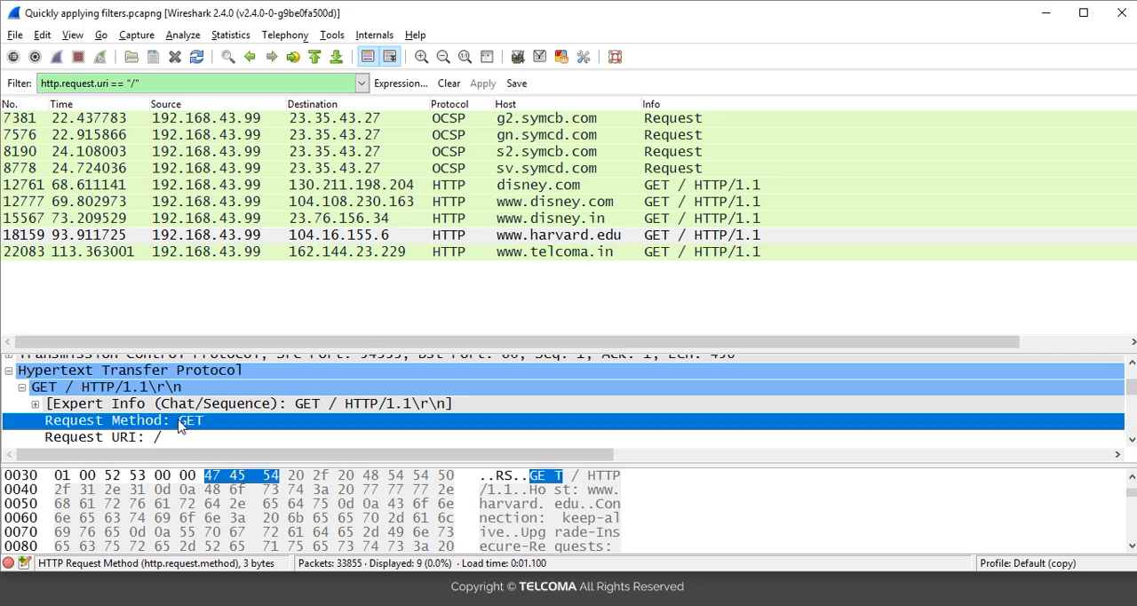
{"action": "right_click", "coordinate": [179, 423]}
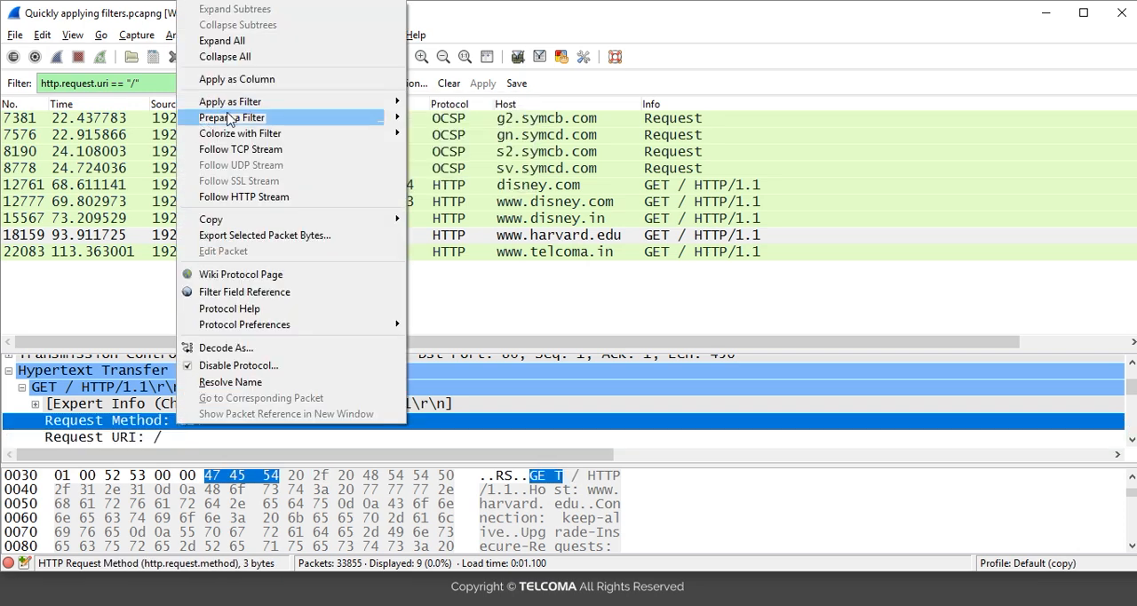
{"action": "mouse_move", "coordinate": [240, 105]}
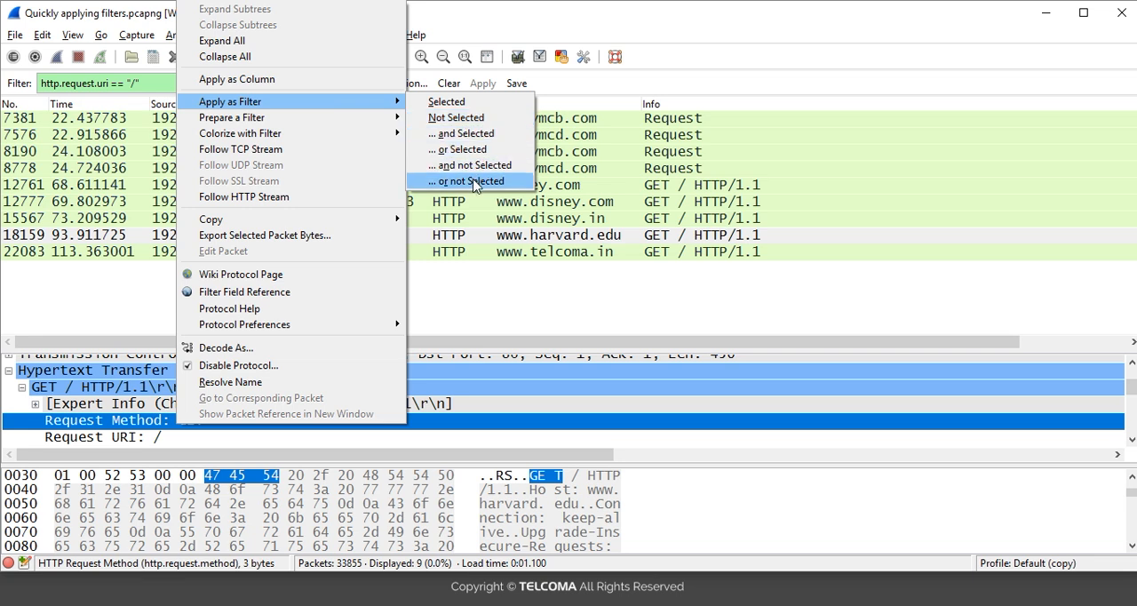
{"action": "left_click", "coordinate": [484, 135]}
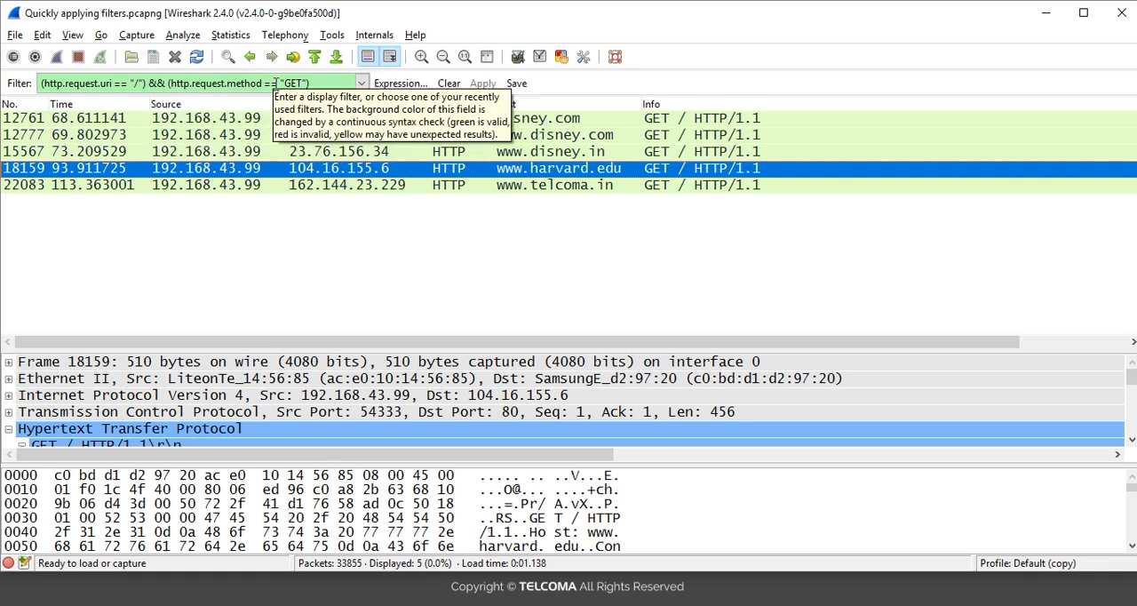
Step: Look through the packets that match both the Request URI "/" and the GET method, starting from the disney.com request
{"action": "left_click", "coordinate": [653, 124]}
{"action": "key", "text": "Down"}
{"action": "key", "text": "Down"}
{"action": "key", "text": "Down"}
{"action": "key", "text": "Down"}
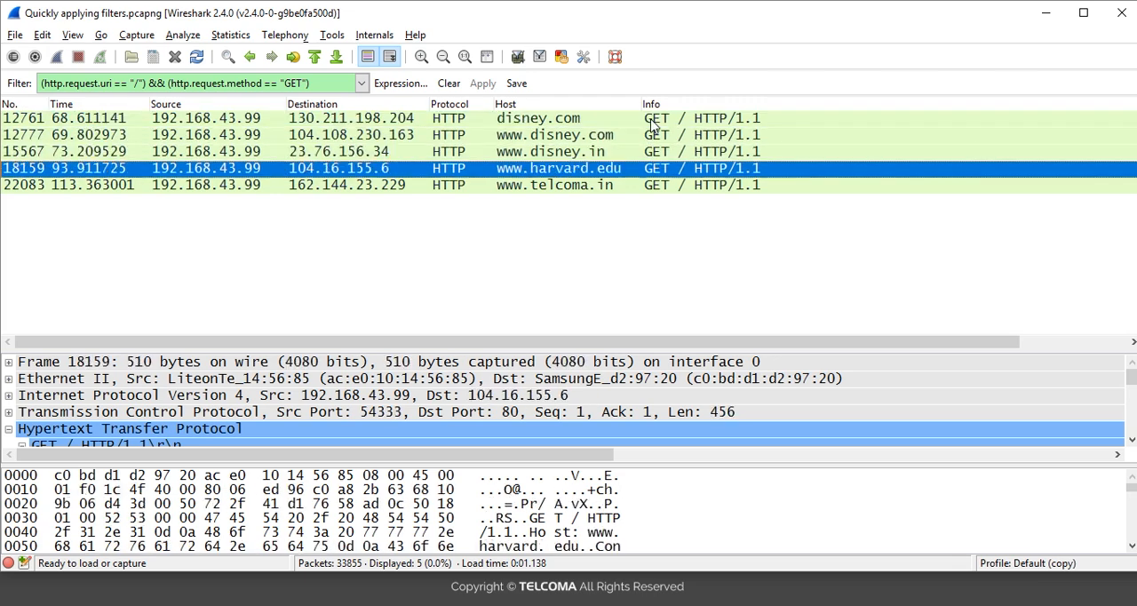
{"action": "key", "text": "Up"}
{"action": "key", "text": "Up"}
{"action": "key", "text": "Up"}
{"action": "key", "text": "Up"}
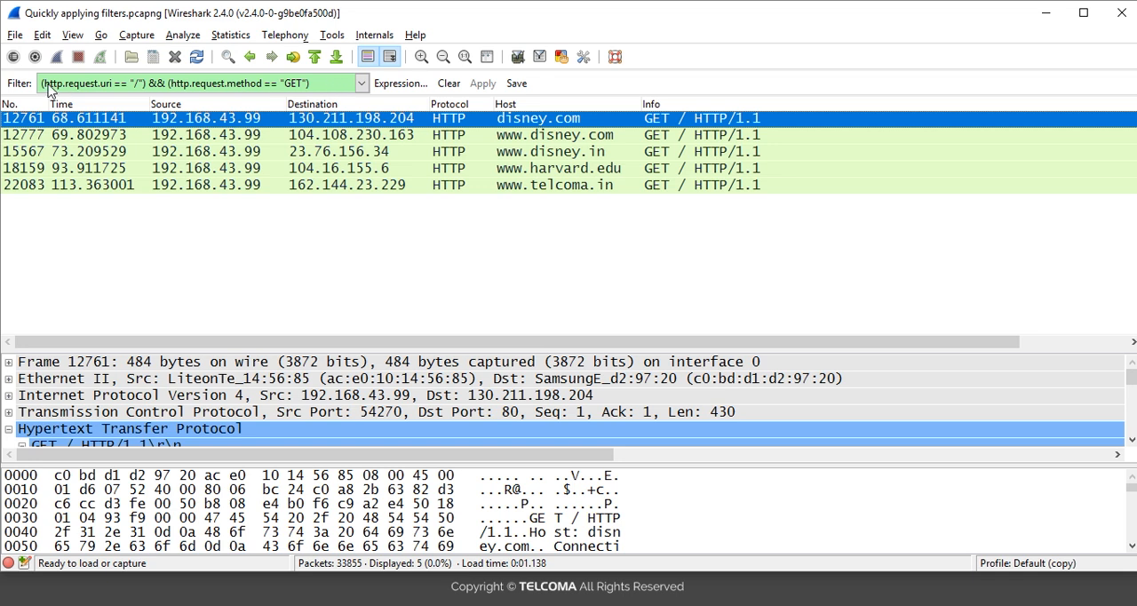
Step: Remove the && (http.request.method == "GET") condition from the display filter and apply (http.request.uri == "/") alone
{"action": "left_click", "coordinate": [322, 84]}
{"action": "key", "text": "BackSpace"}
{"action": "key", "text": "BackSpace"}
{"action": "key", "text": "BackSpace"}
{"action": "key", "text": "BackSpace"}
{"action": "key", "text": "BackSpace"}
{"action": "key", "text": "BackSpace"}
{"action": "key", "text": "BackSpace"}
{"action": "key", "text": "BackSpace"}
{"action": "key", "text": "BackSpace"}
{"action": "key", "text": "BackSpace"}
{"action": "key", "text": "BackSpace"}
{"action": "key", "text": "BackSpace"}
{"action": "key", "text": "BackSpace"}
{"action": "key", "text": "BackSpace"}
{"action": "key", "text": "BackSpace"}
{"action": "key", "text": "BackSpace"}
{"action": "key", "text": "BackSpace"}
{"action": "key", "text": "BackSpace"}
{"action": "key", "text": "BackSpace"}
{"action": "key", "text": "BackSpace"}
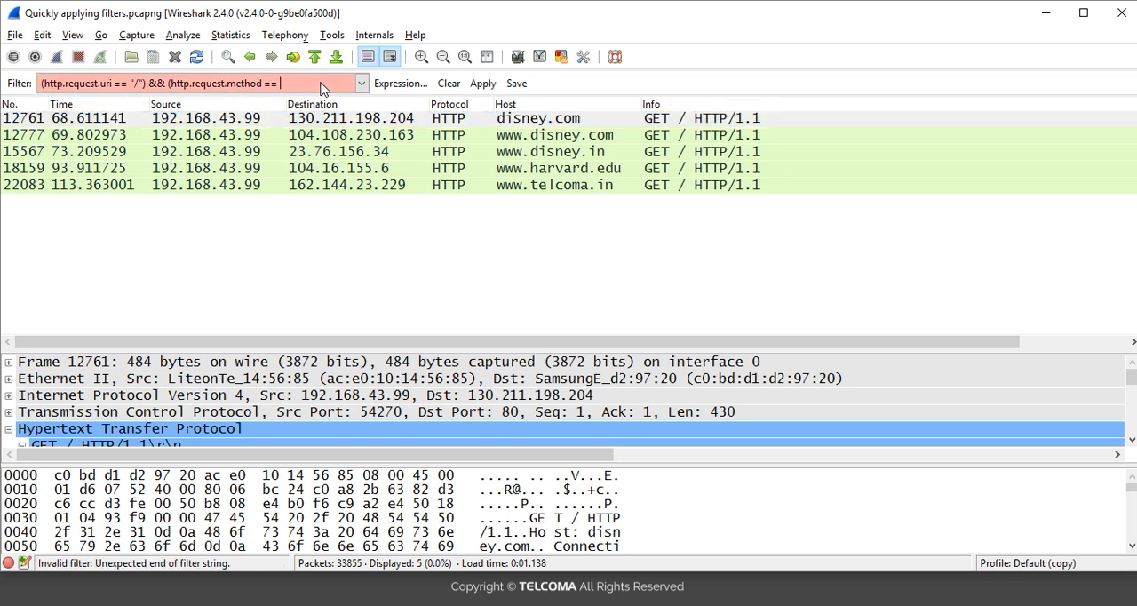
{"action": "key", "text": "BackSpace"}
{"action": "key", "text": "BackSpace"}
{"action": "key", "text": "BackSpace"}
{"action": "key", "text": "BackSpace"}
{"action": "key", "text": "BackSpace"}
{"action": "key", "text": "BackSpace"}
{"action": "key", "text": "BackSpace"}
{"action": "key", "text": "BackSpace"}
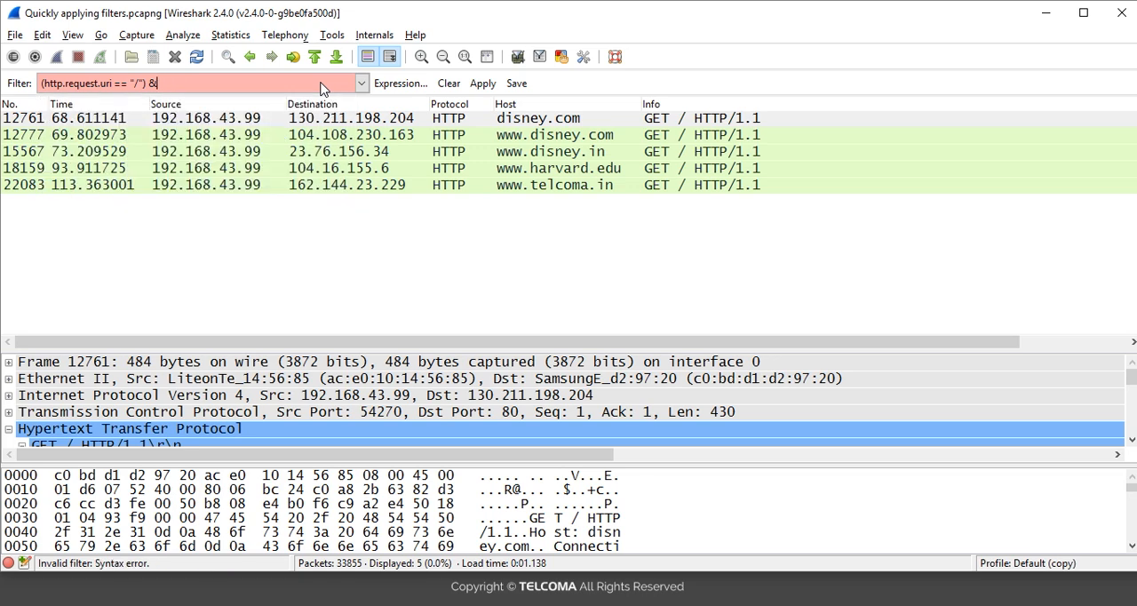
{"action": "left_click", "coordinate": [480, 88]}
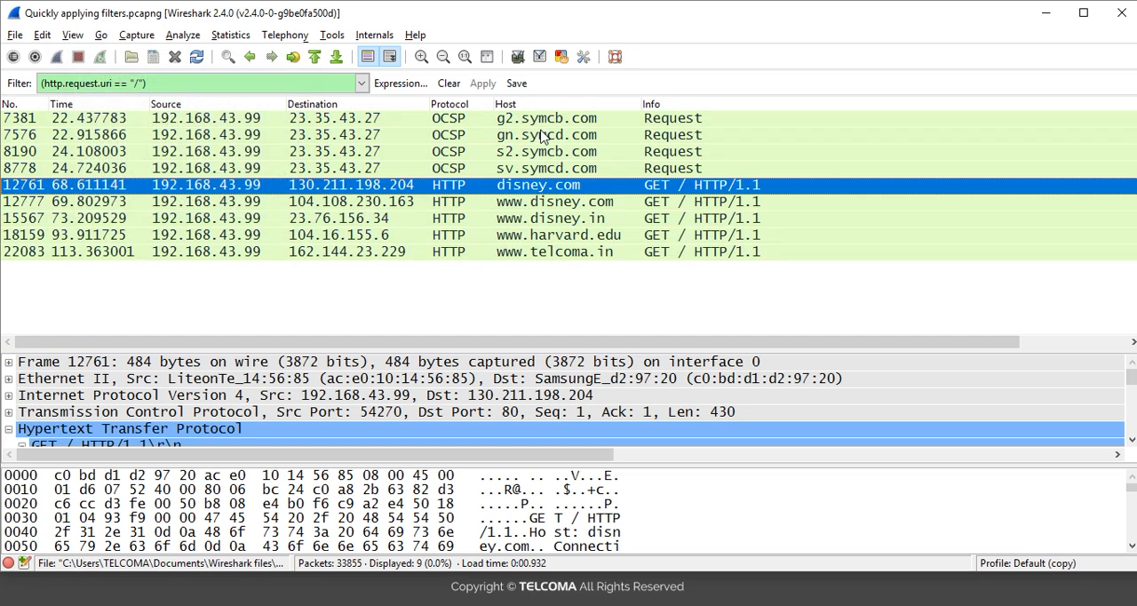
Step: Extend the Request URI filter with Request Method GET from disney.com packet 12761, using the "... or Selected" option
{"action": "left_click", "coordinate": [543, 120]}
{"action": "key", "text": "Down"}
{"action": "key", "text": "Down"}
{"action": "key", "text": "Down"}
{"action": "key", "text": "Down"}
{"action": "left_click", "coordinate": [258, 443]}
{"action": "left_click", "coordinate": [258, 443]}
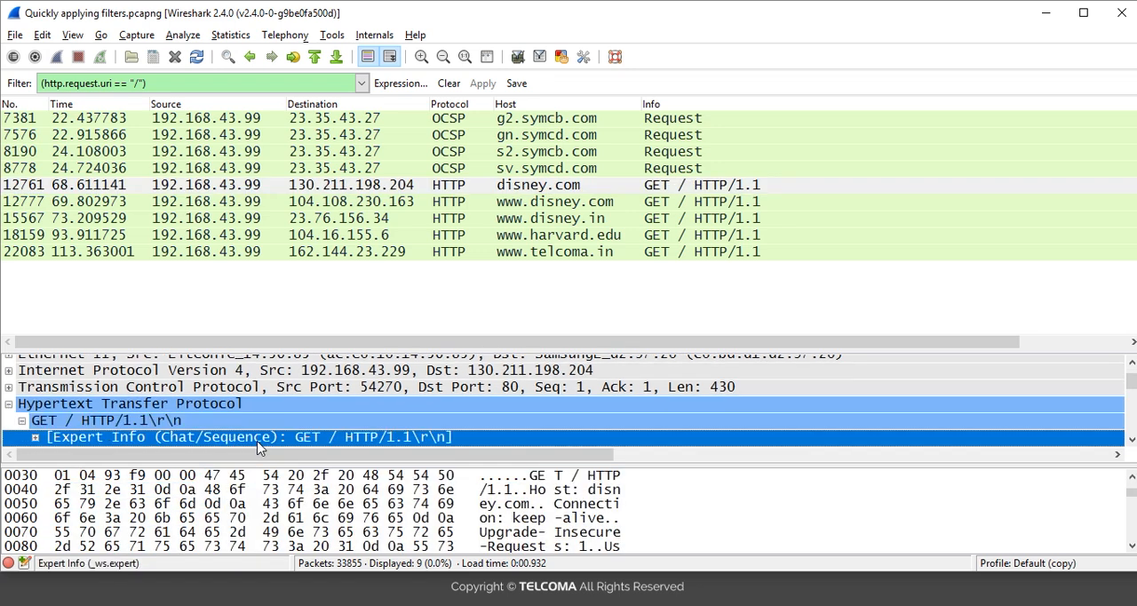
{"action": "left_click", "coordinate": [258, 447]}
{"action": "left_click", "coordinate": [258, 446]}
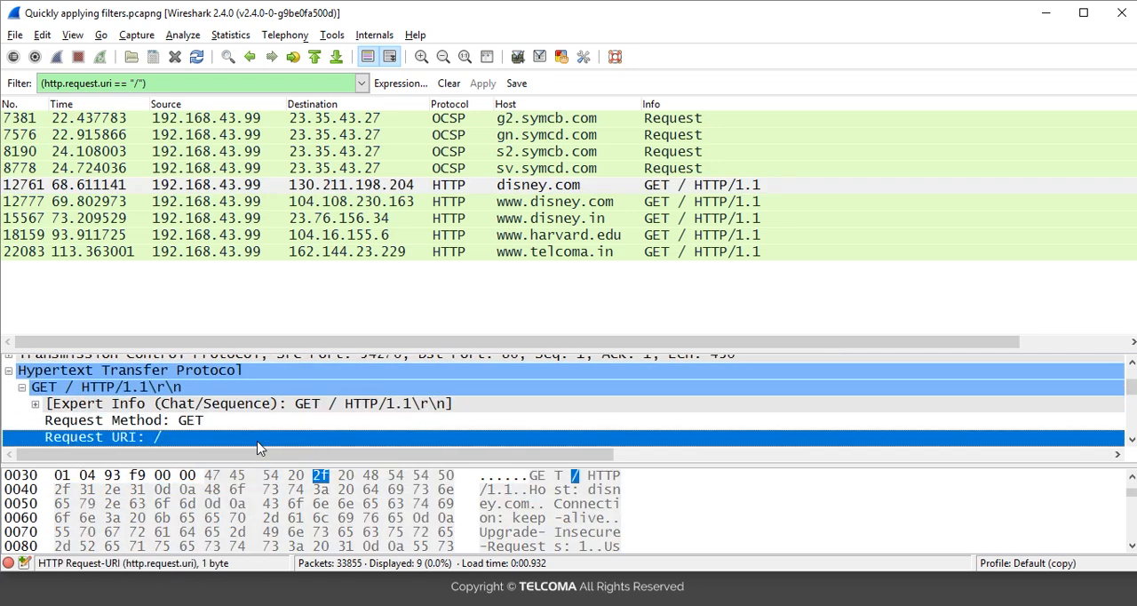
{"action": "left_click", "coordinate": [187, 423]}
{"action": "right_click", "coordinate": [187, 425]}
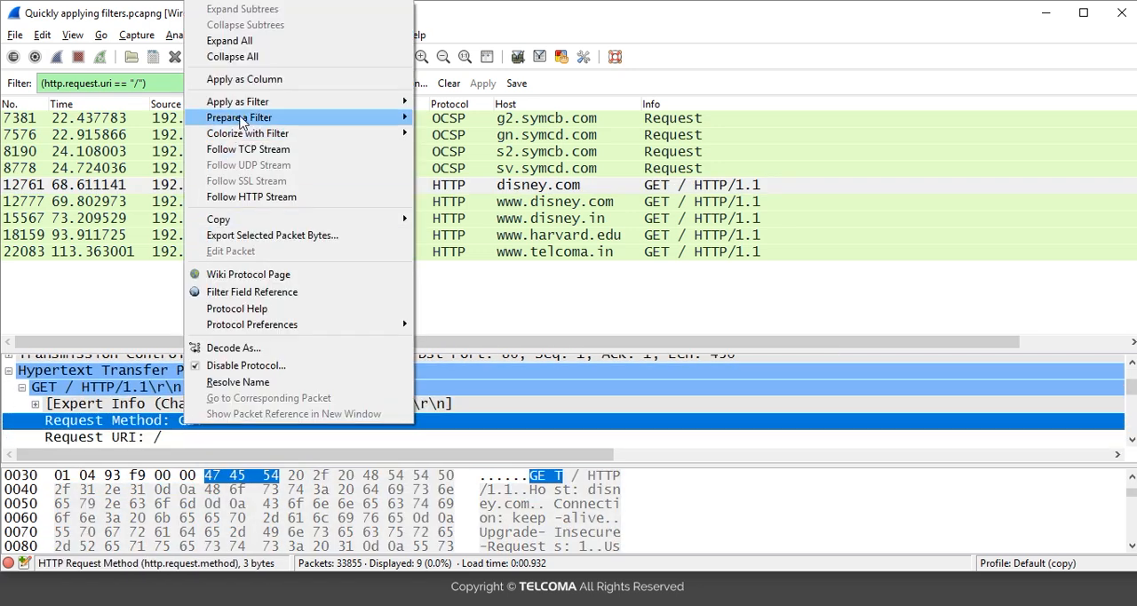
{"action": "mouse_move", "coordinate": [240, 105]}
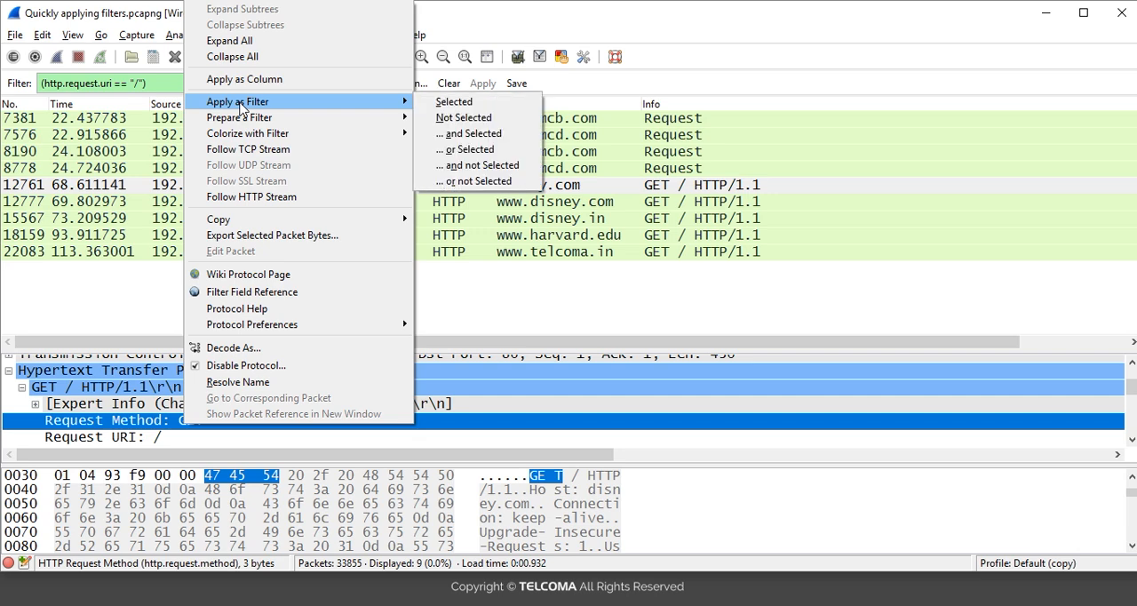
{"action": "left_click", "coordinate": [458, 149]}
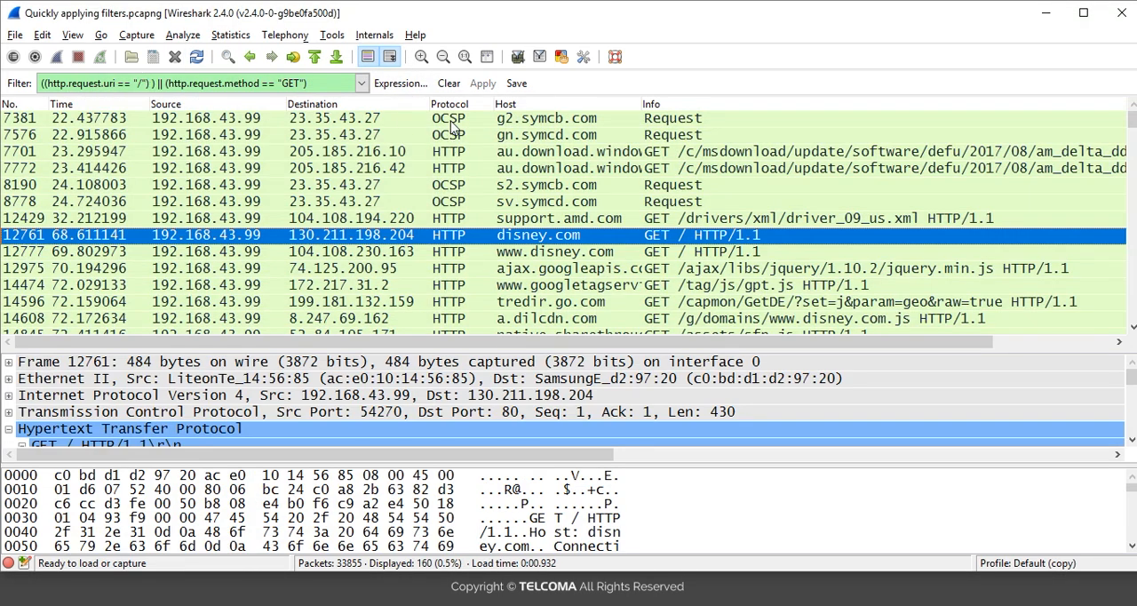
Step: Examine the OCSP and HTTP packets matching the combined OR filter, from packet 7381 down to packet 22083
{"action": "left_click", "coordinate": [450, 121]}
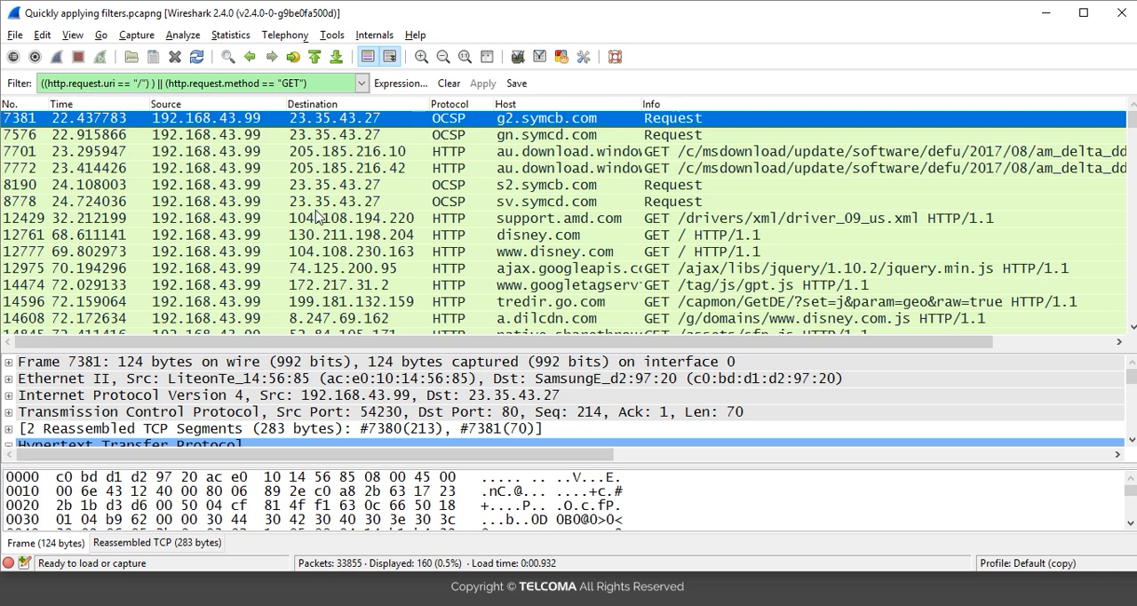
{"action": "key", "text": "Down"}
{"action": "key", "text": "Down"}
{"action": "key", "text": "Down"}
{"action": "key", "text": "Down"}
{"action": "key", "text": "Down"}
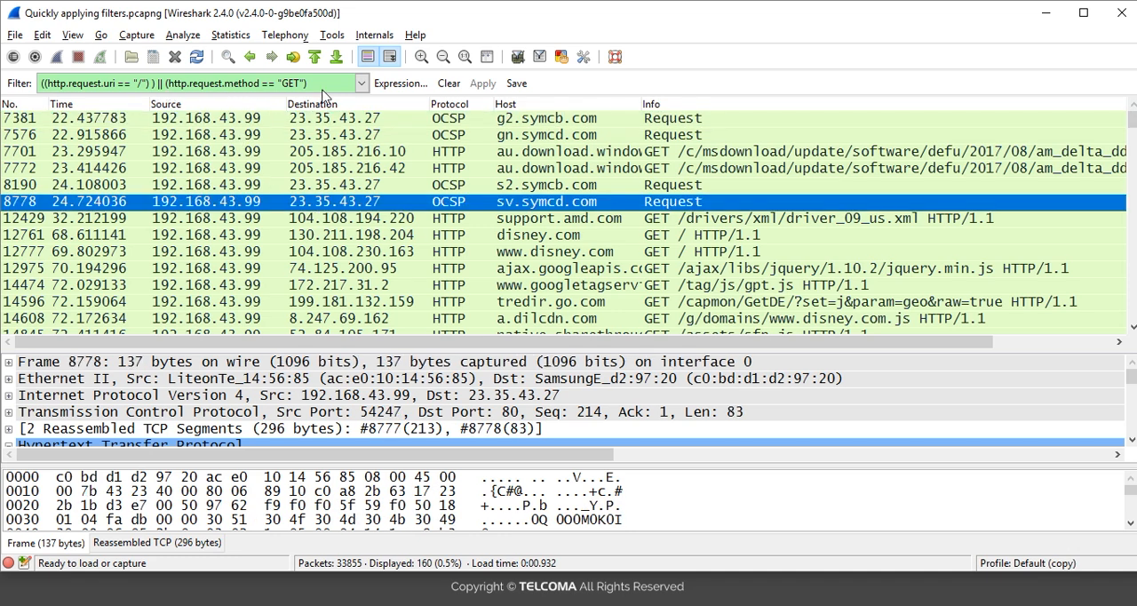
{"action": "left_click", "coordinate": [460, 173]}
{"action": "key", "text": "Up"}
{"action": "key", "text": "Up"}
{"action": "key", "text": "Up"}
{"action": "key", "text": "Down"}
{"action": "key", "text": "Down"}
{"action": "key", "text": "Down"}
{"action": "key", "text": "Down"}
{"action": "key", "text": "Down"}
{"action": "key", "text": "Down"}
{"action": "key", "text": "Down"}
{"action": "key", "text": "Down"}
{"action": "key", "text": "Down"}
{"action": "key", "text": "Down"}
{"action": "key", "text": "Down"}
{"action": "key", "text": "Down"}
{"action": "key", "text": "Down"}
{"action": "key", "text": "Down"}
{"action": "key", "text": "Down"}
{"action": "key", "text": "Down"}
{"action": "key", "text": "Down"}
{"action": "key", "text": "Down"}
{"action": "key", "text": "Down"}
{"action": "key", "text": "Down"}
{"action": "key", "text": "Down"}
{"action": "key", "text": "Down"}
{"action": "key", "text": "Down"}
{"action": "key", "text": "Down"}
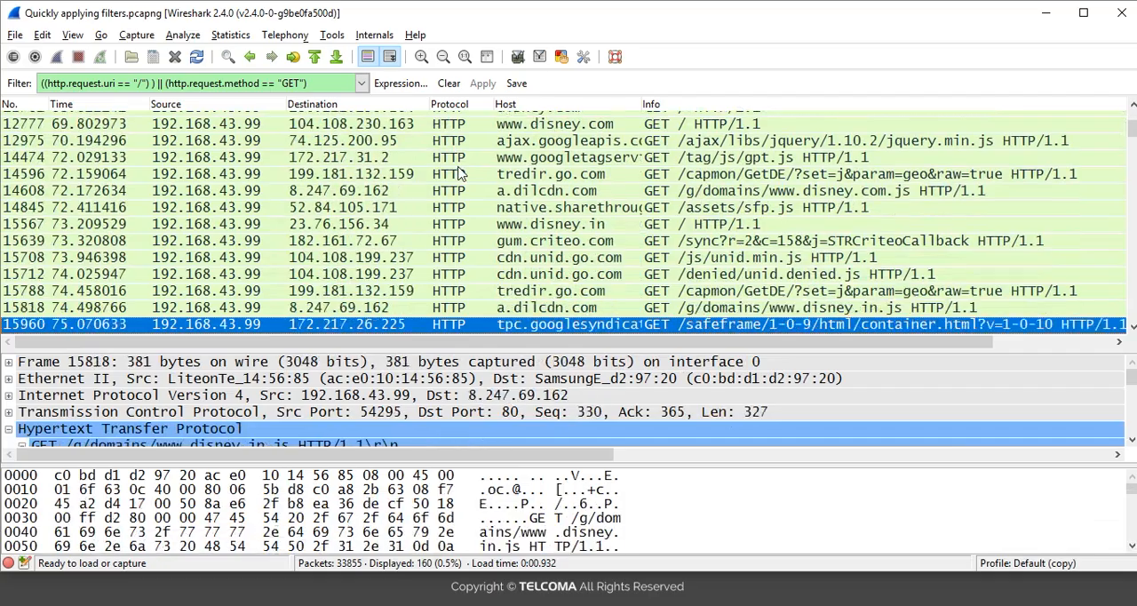
{"action": "key", "text": "Down"}
{"action": "key", "text": "Down"}
{"action": "key", "text": "Down"}
{"action": "key", "text": "Down"}
{"action": "key", "text": "Down"}
{"action": "key", "text": "Down"}
{"action": "key", "text": "Down"}
{"action": "key", "text": "Down"}
{"action": "key", "text": "Down"}
{"action": "key", "text": "Down"}
{"action": "key", "text": "Down"}
{"action": "key", "text": "Down"}
{"action": "key", "text": "Down"}
{"action": "key", "text": "Down"}
{"action": "key", "text": "Down"}
{"action": "key", "text": "Down"}
{"action": "key", "text": "Down"}
{"action": "key", "text": "Down"}
{"action": "key", "text": "Down"}
{"action": "key", "text": "Down"}
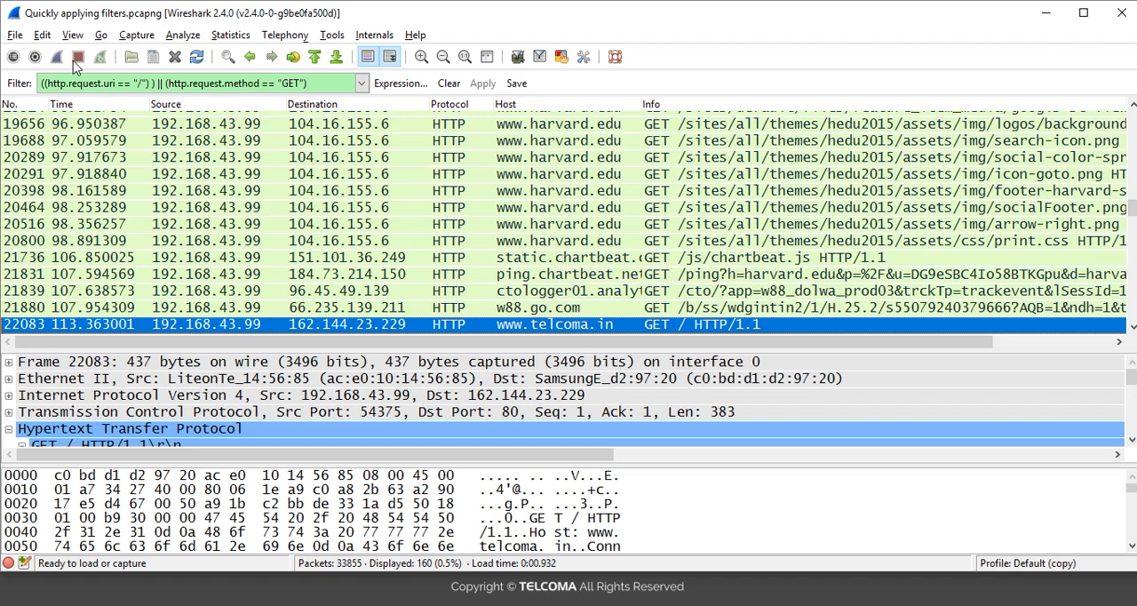
Step: Recall the earlier filter (http.request.uri == "/") && (http.request.method == "GET") from the filter history and apply it
{"action": "left_click", "coordinate": [362, 83]}
{"action": "left_click", "coordinate": [361, 83]}
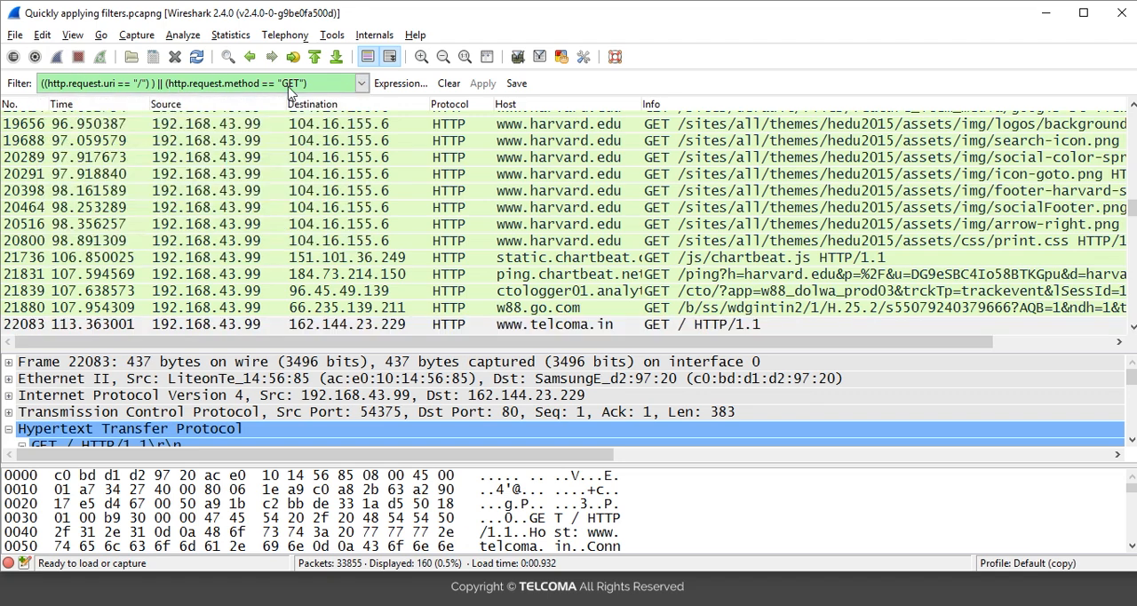
{"action": "left_click", "coordinate": [362, 83]}
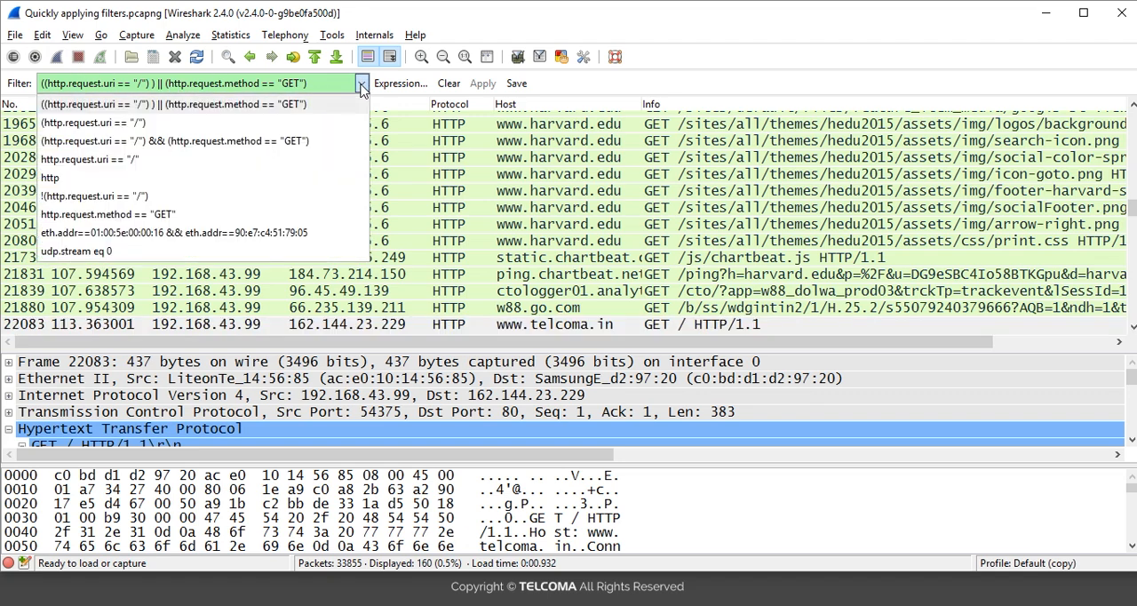
{"action": "left_click", "coordinate": [248, 144]}
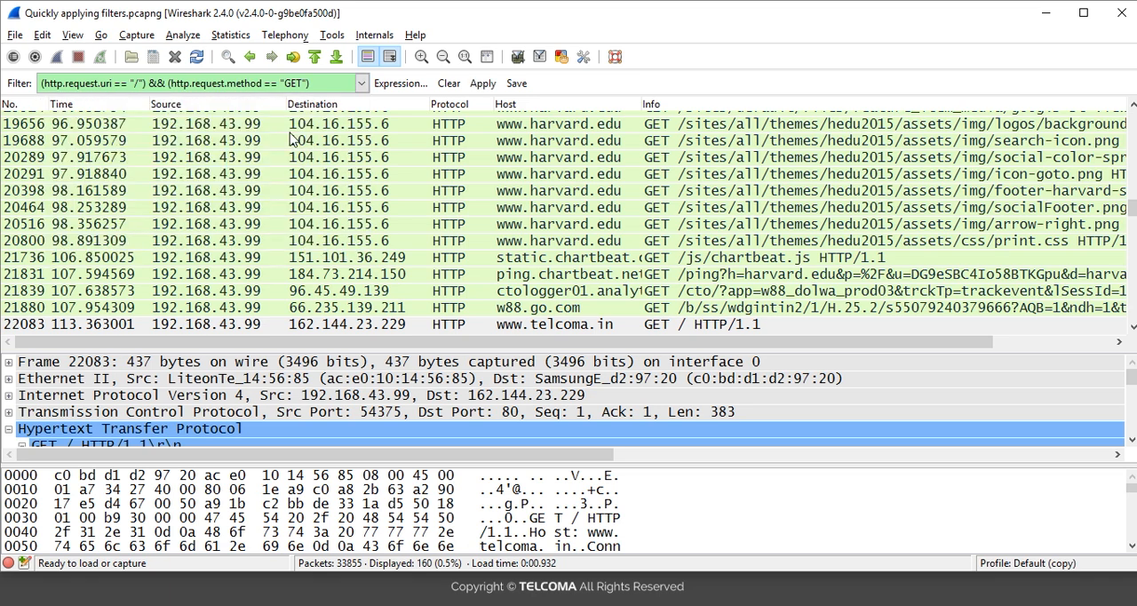
{"action": "left_click", "coordinate": [482, 86]}
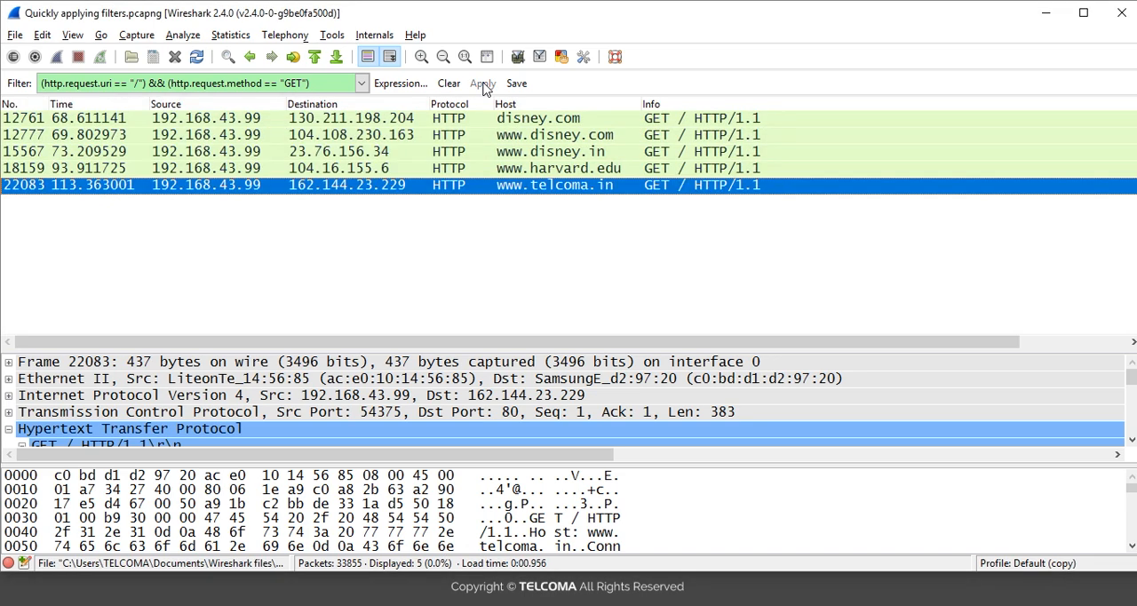
Step: Review the packets matching the AND filter and inspect the Request Method and Request URI fields of packet 12761
{"action": "left_click", "coordinate": [476, 172]}
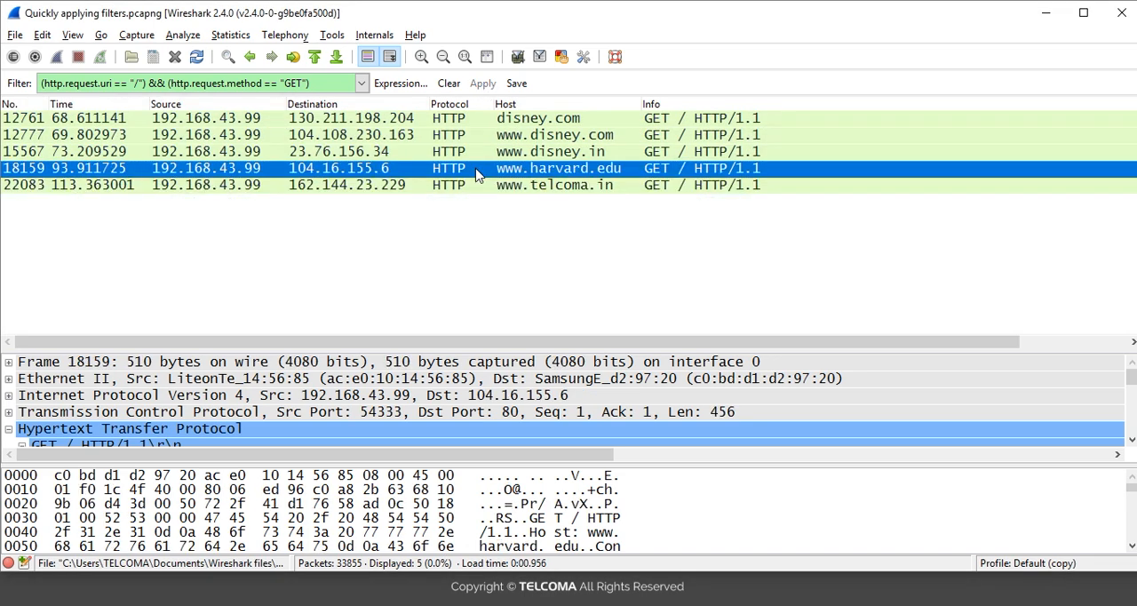
{"action": "key", "text": "Up"}
{"action": "key", "text": "Up"}
{"action": "key", "text": "Up"}
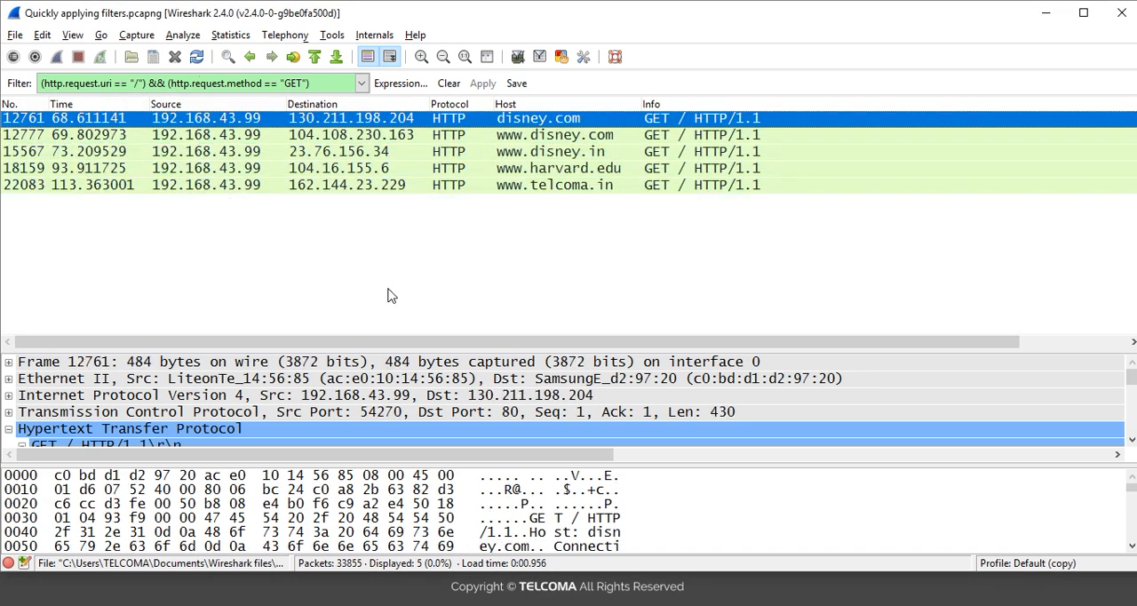
{"action": "left_click", "coordinate": [187, 442]}
{"action": "key", "text": "Down"}
{"action": "key", "text": "Down"}
{"action": "key", "text": "Down"}
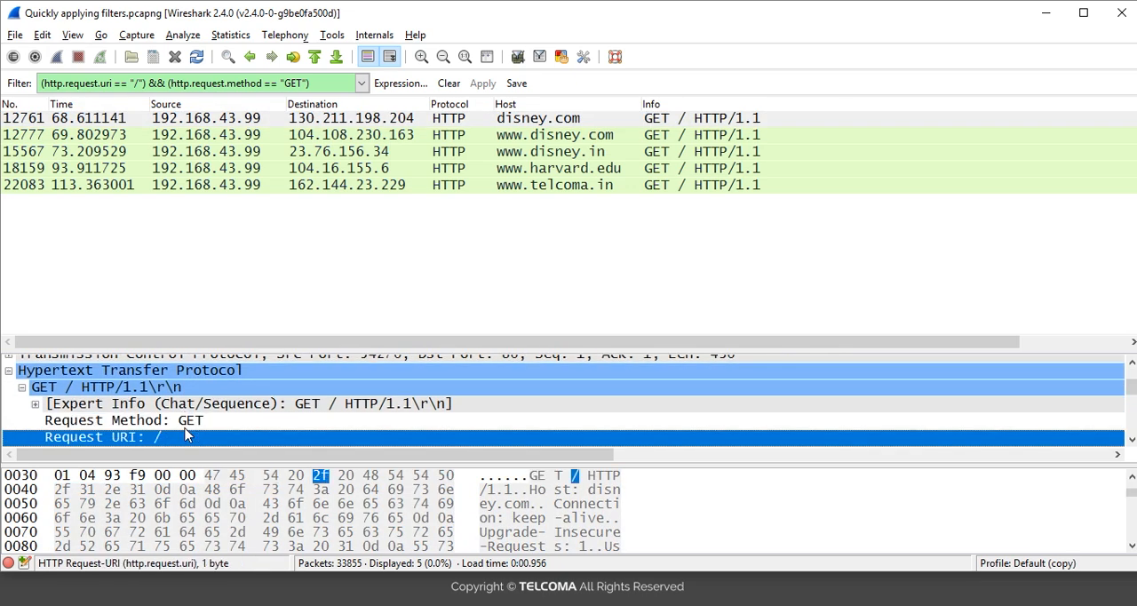
Step: Clear the combined AND filter and apply the display filter http
{"action": "left_click", "coordinate": [447, 83]}
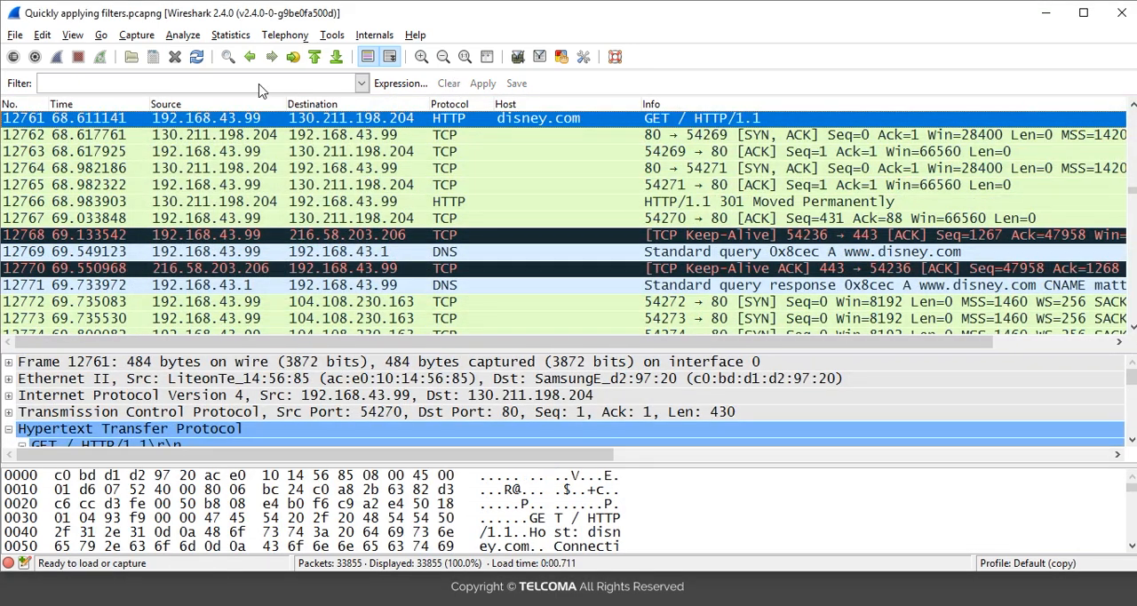
{"action": "left_click", "coordinate": [257, 85]}
{"action": "type", "text": "http"}
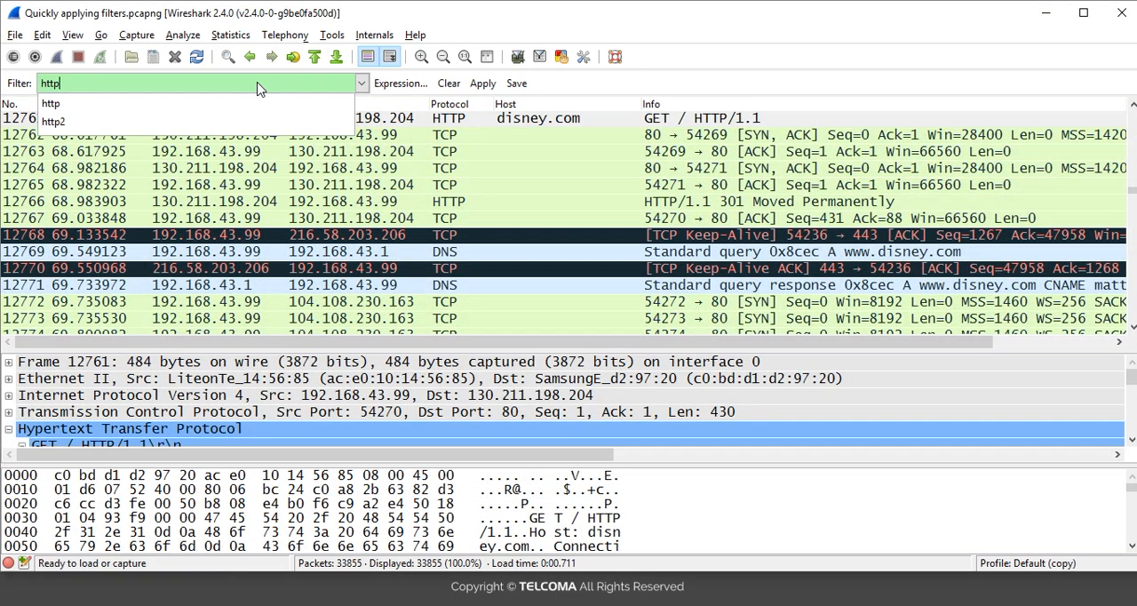
{"action": "key", "text": "Return"}
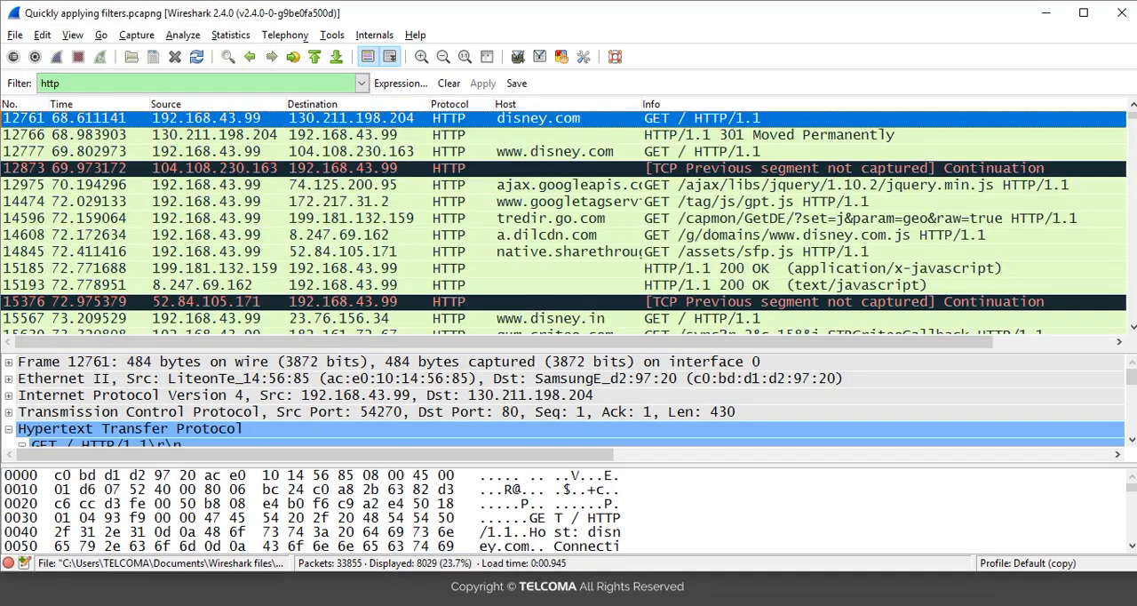
{"action": "left_click", "coordinate": [475, 320]}
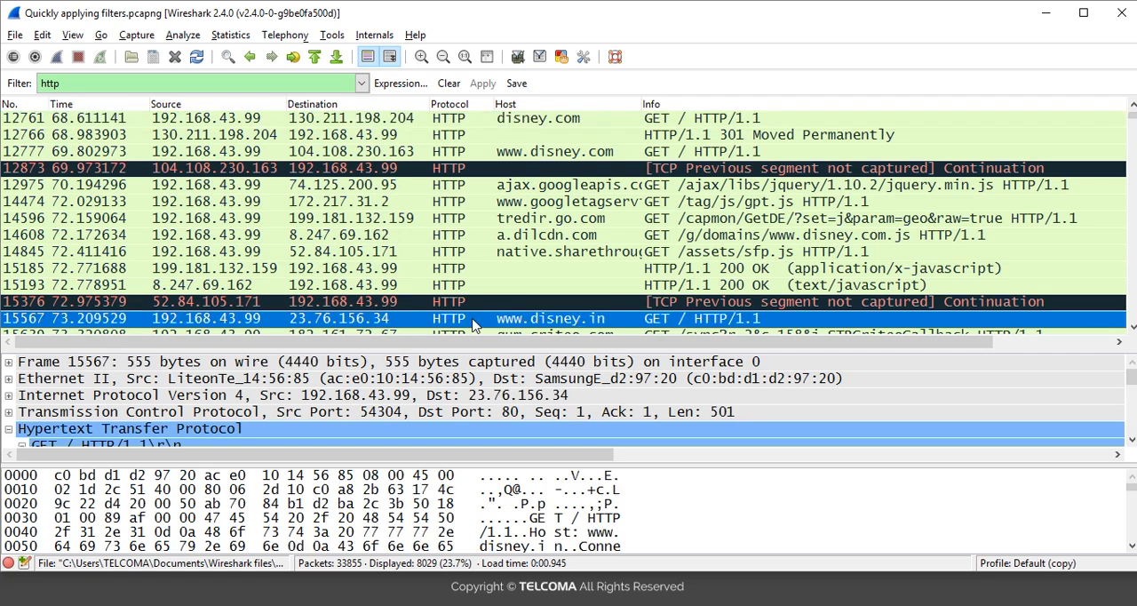
{"action": "left_click", "coordinate": [221, 429]}
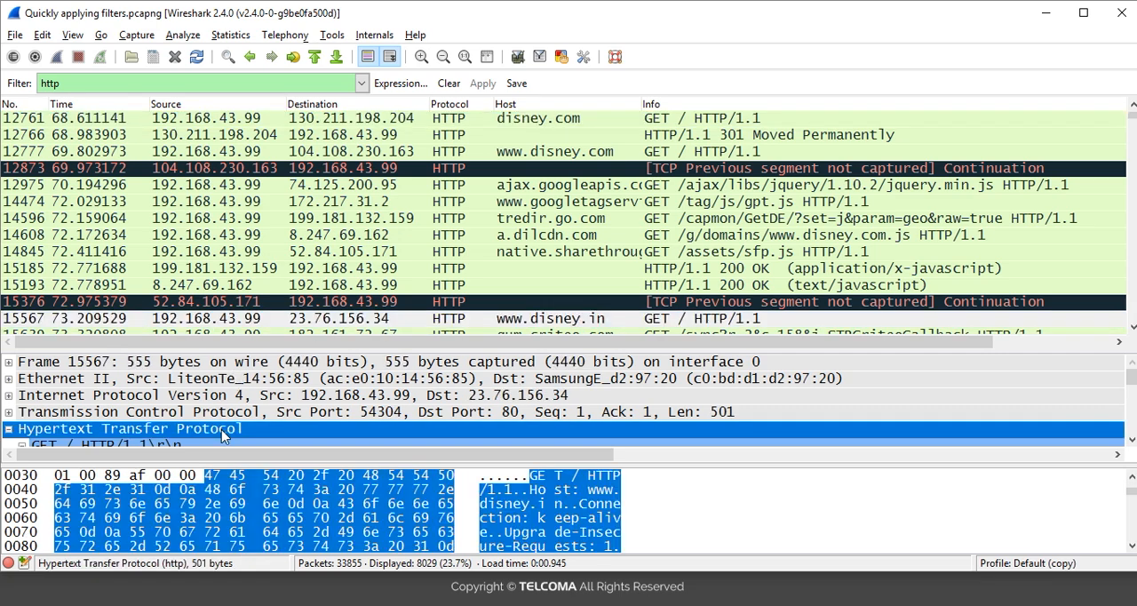
{"action": "key", "text": "Down"}
{"action": "key", "text": "Down"}
{"action": "key", "text": "Down"}
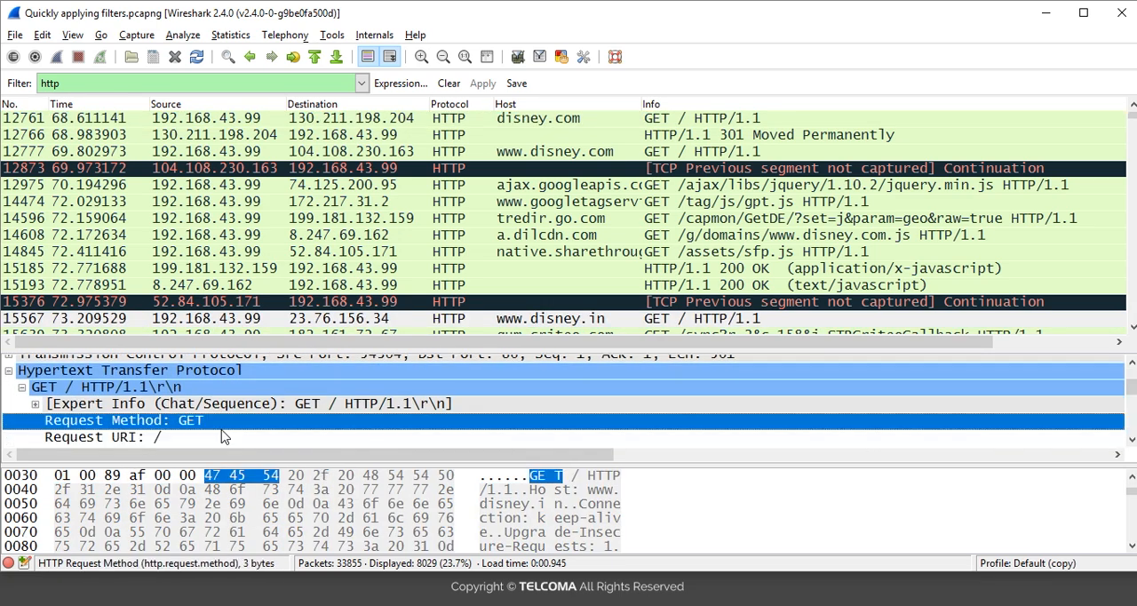
{"action": "right_click", "coordinate": [140, 437]}
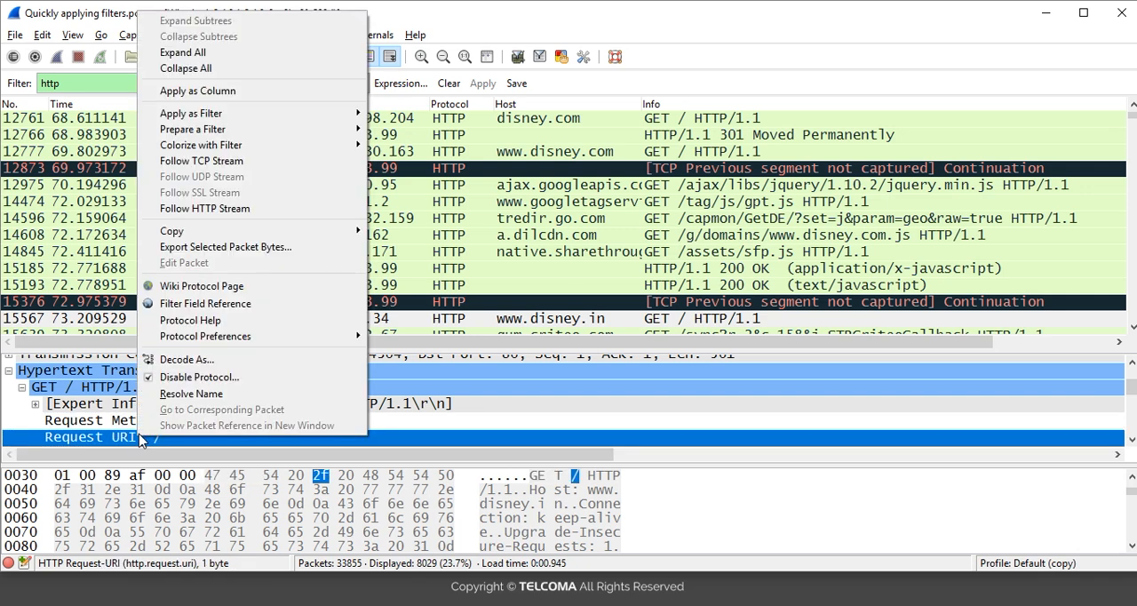
{"action": "mouse_move", "coordinate": [276, 132]}
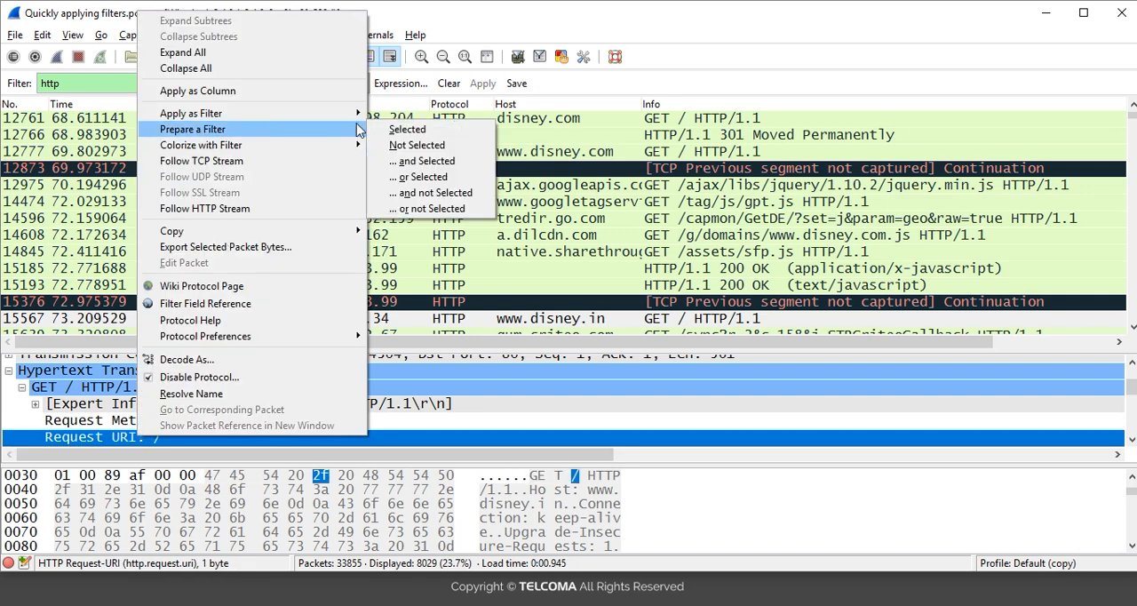
{"action": "left_click", "coordinate": [404, 132]}
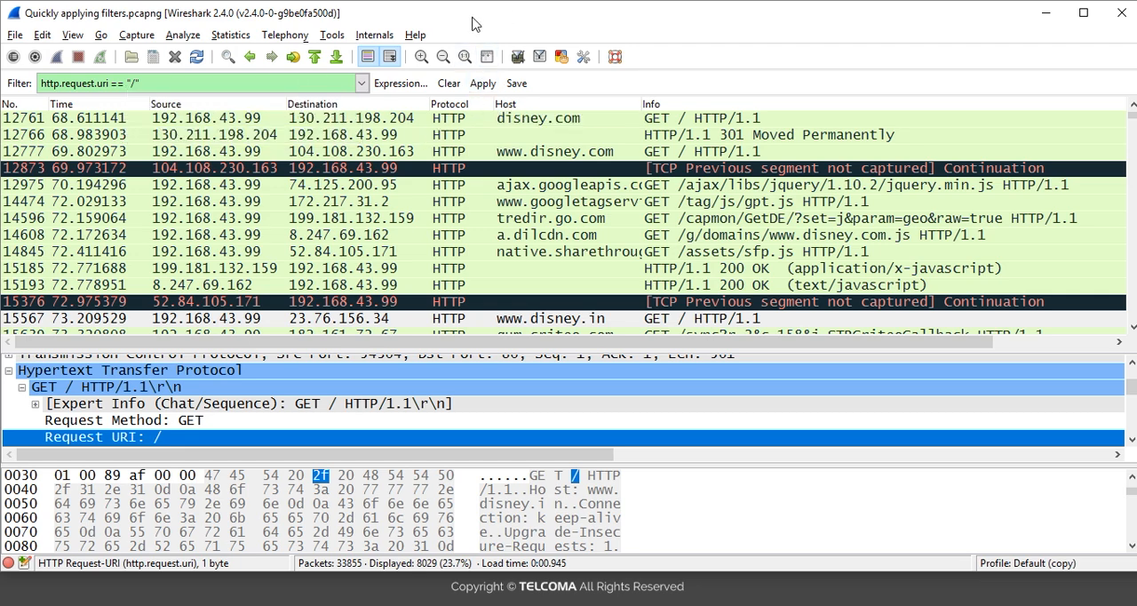
{"action": "left_click", "coordinate": [484, 84]}
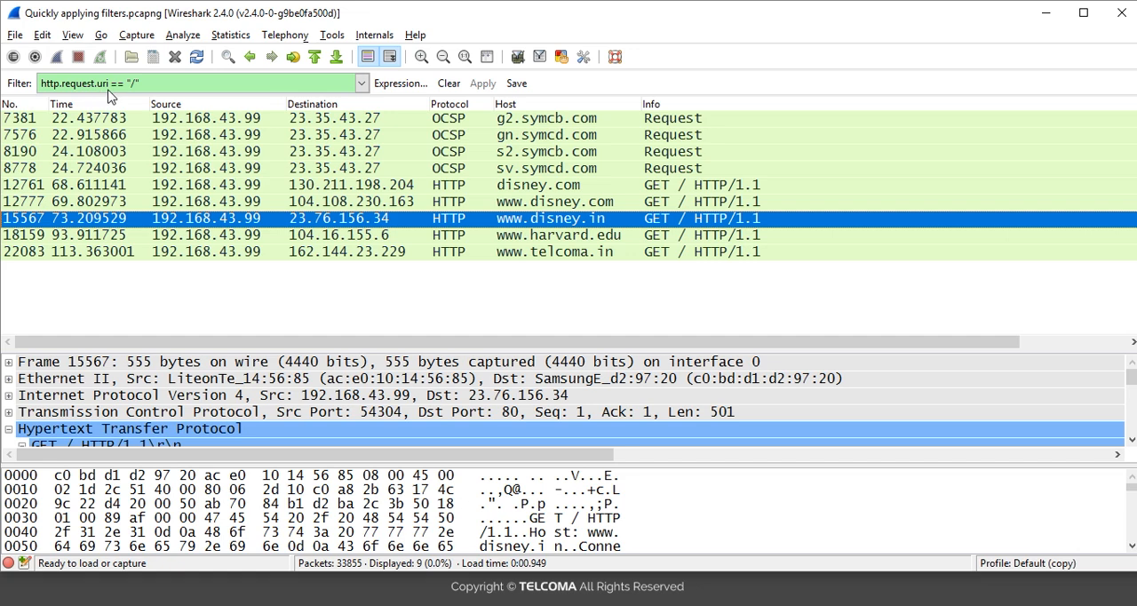
{"action": "left_click", "coordinate": [301, 237]}
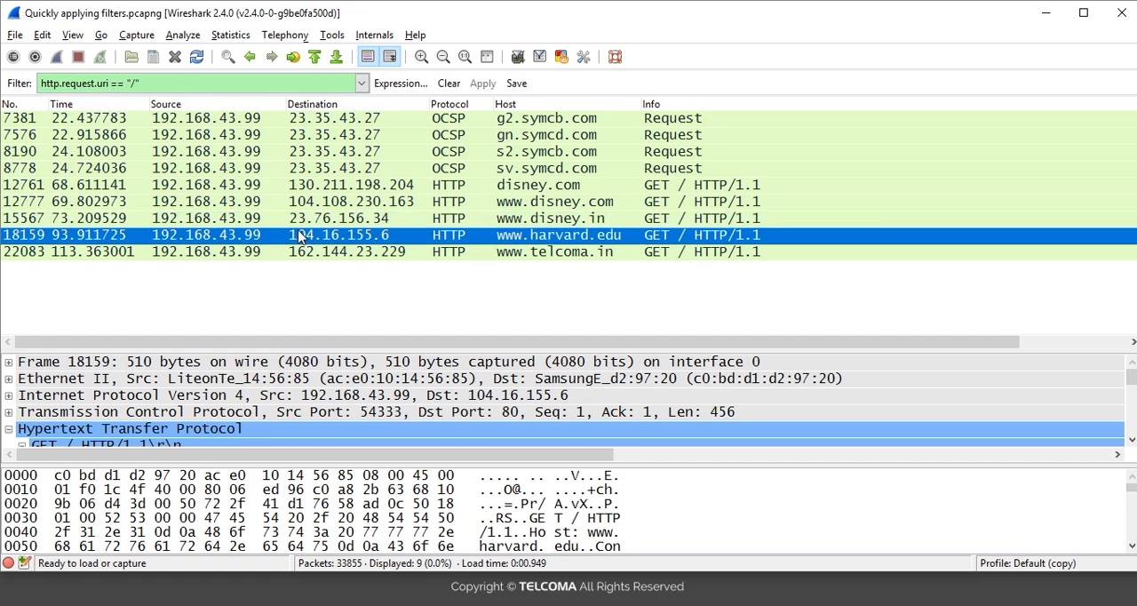